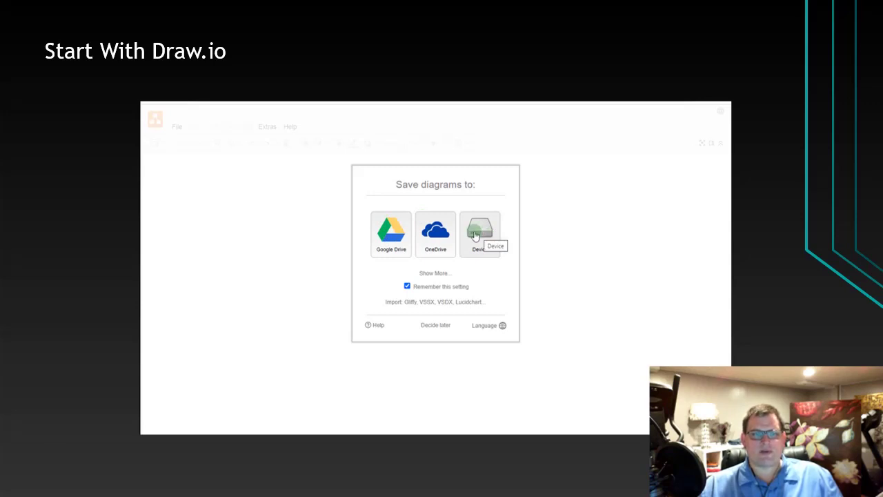
# Choose this device as the diagram storage and start creating a new diagram
pyautogui.click(474, 235)
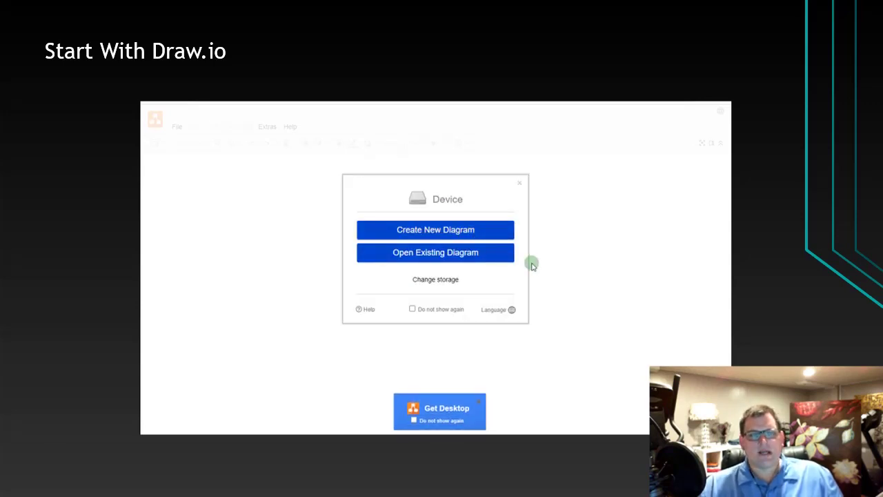
pyautogui.click(436, 233)
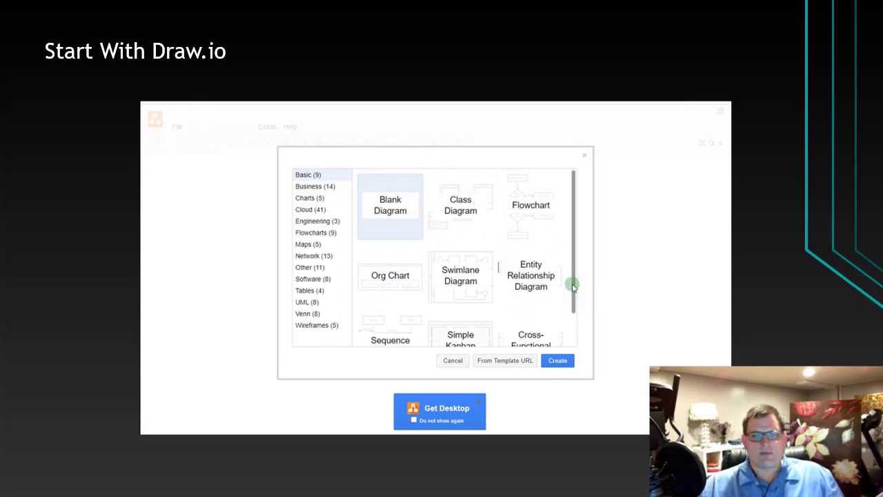
# Look through the diagram templates in the Basic, Engineering, Cloud, Charts and Business categories
pyautogui.scroll(-2, 575, 282)
pyautogui.scroll(2, 575, 283)
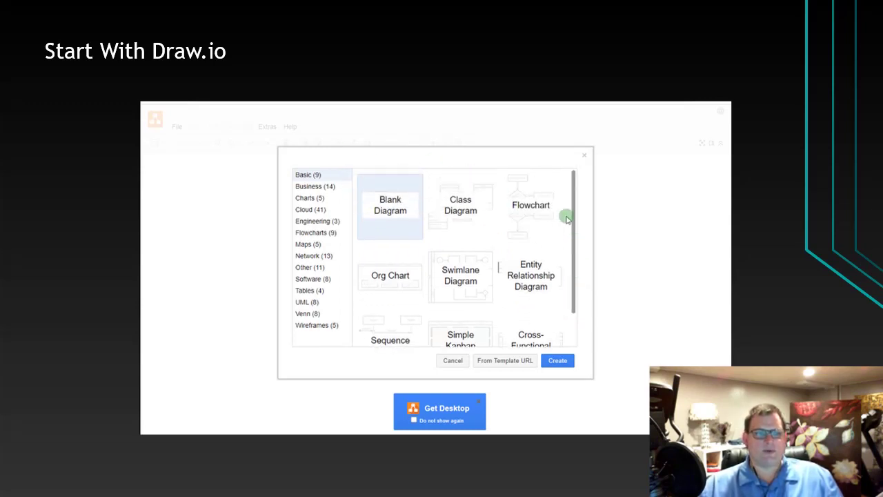
pyautogui.click(310, 221)
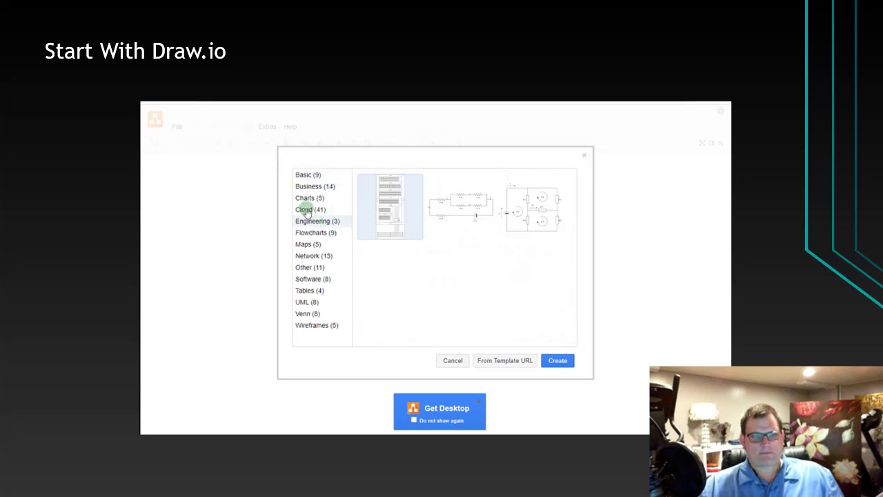
pyautogui.click(306, 210)
pyautogui.click(305, 198)
pyautogui.click(307, 186)
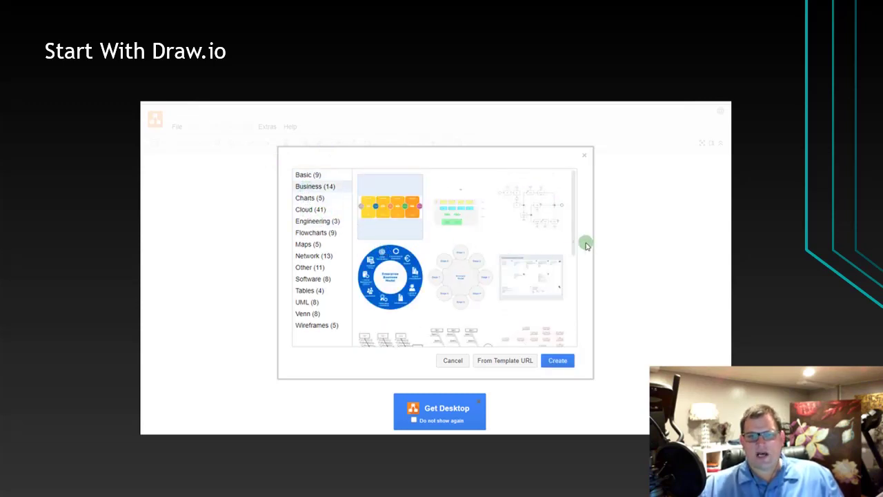
pyautogui.moveTo(573, 246); pyautogui.dragTo(558, 325)
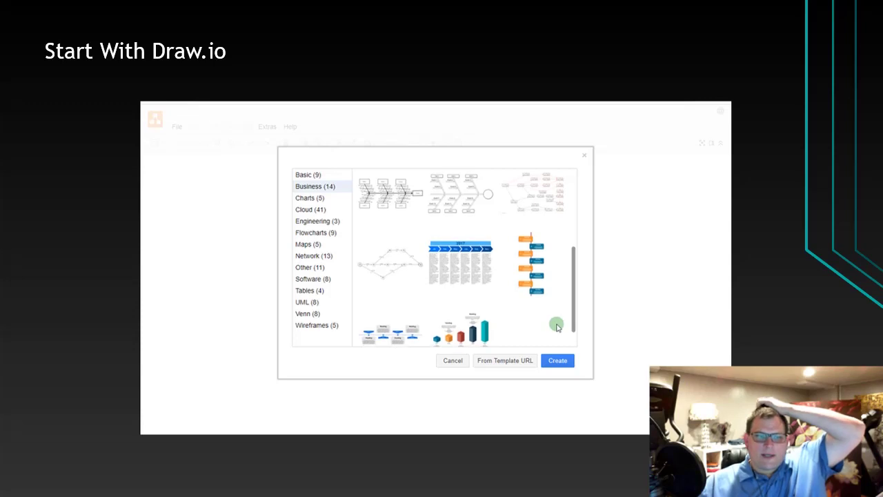
pyautogui.moveTo(557, 327); pyautogui.dragTo(557, 336)
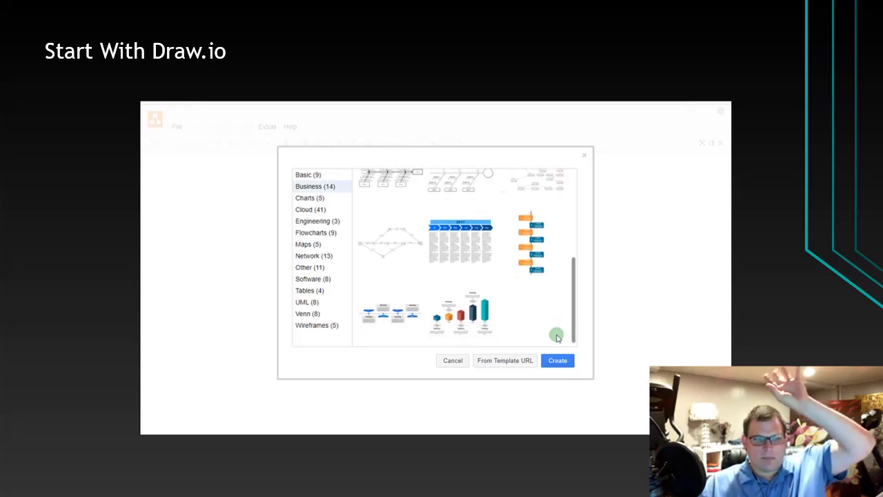
pyautogui.moveTo(558, 336); pyautogui.dragTo(557, 239)
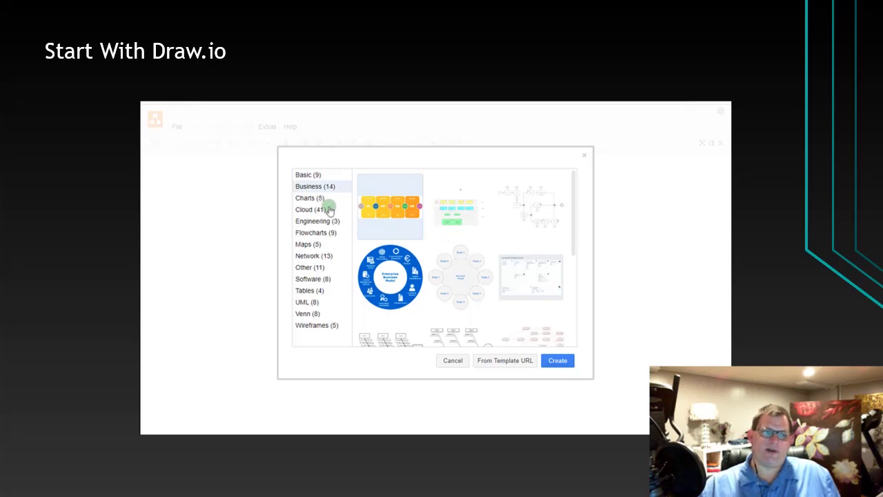
# Create the diagram from the Flowchart template in the Basic category
pyautogui.click(305, 176)
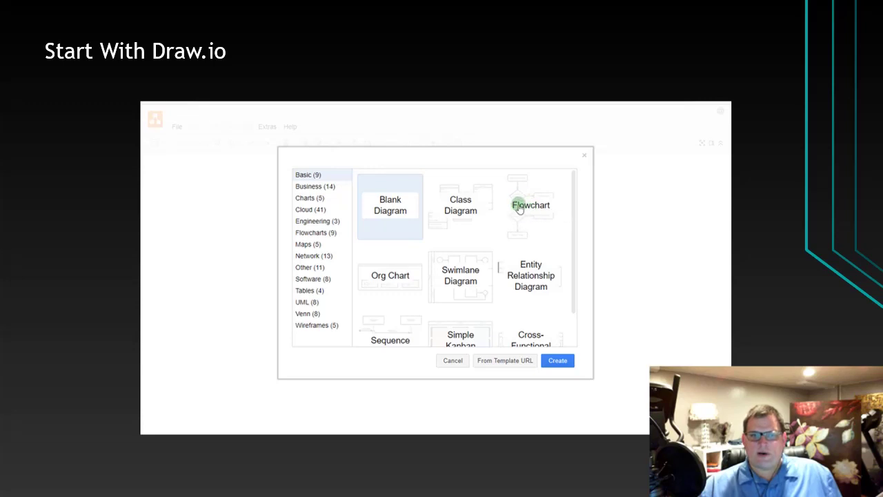
pyautogui.click(519, 208)
pyautogui.click(558, 361)
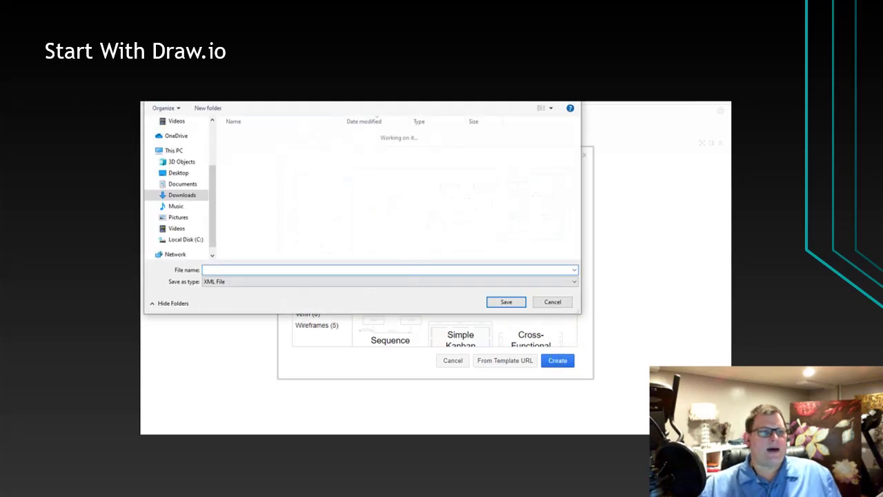
# Create a folder named Flowchart on the Desktop and open it as the save location
pyautogui.click(162, 200)
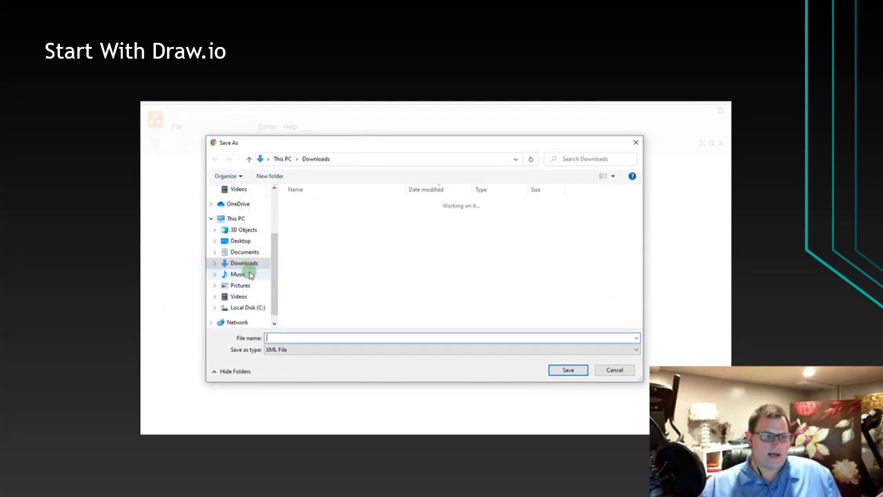
pyautogui.click(241, 241)
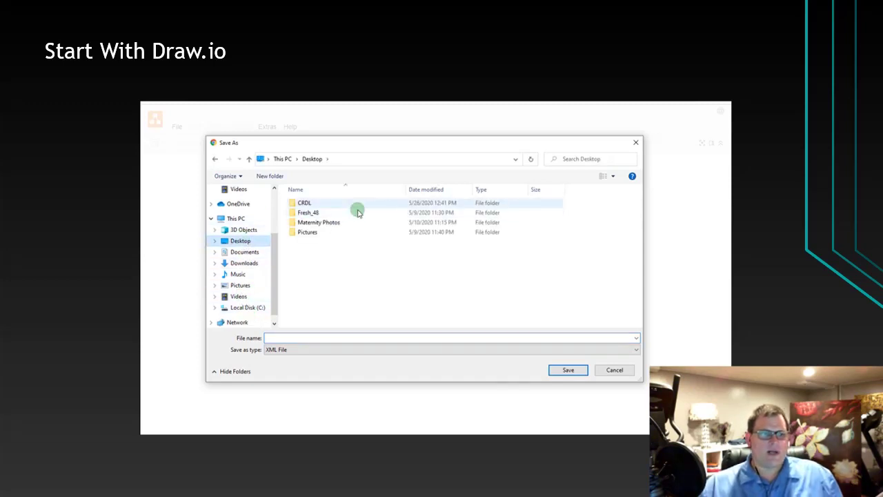
pyautogui.click(268, 176)
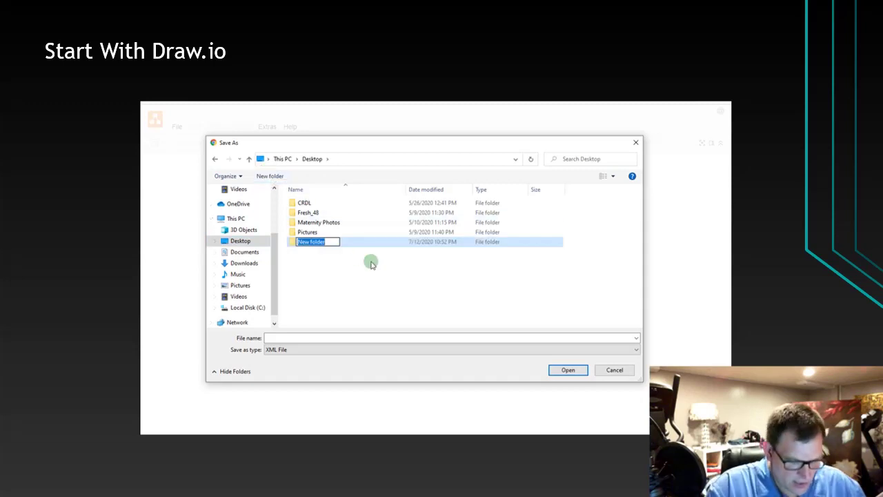
pyautogui.write('Fl')
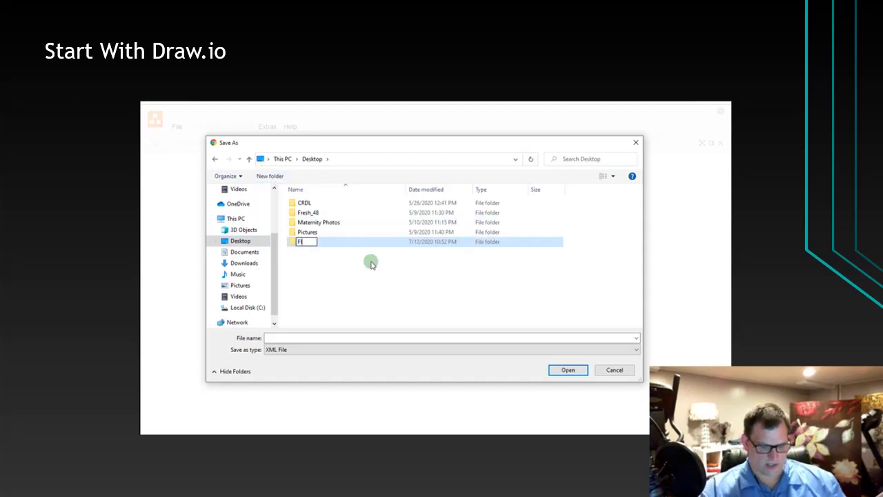
pyautogui.write('owchart')
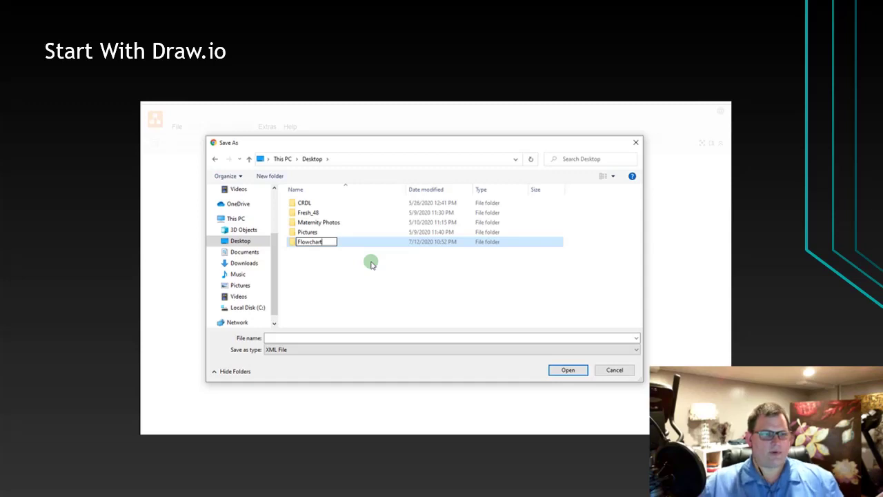
pyautogui.doubleClick(290, 243)
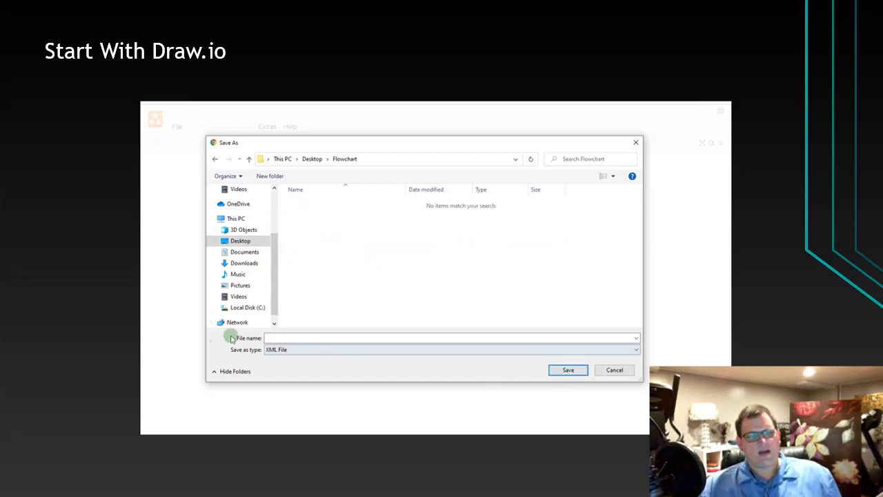
# Save the diagram as Basic Decision Structure with the file type XML File
pyautogui.click(276, 349)
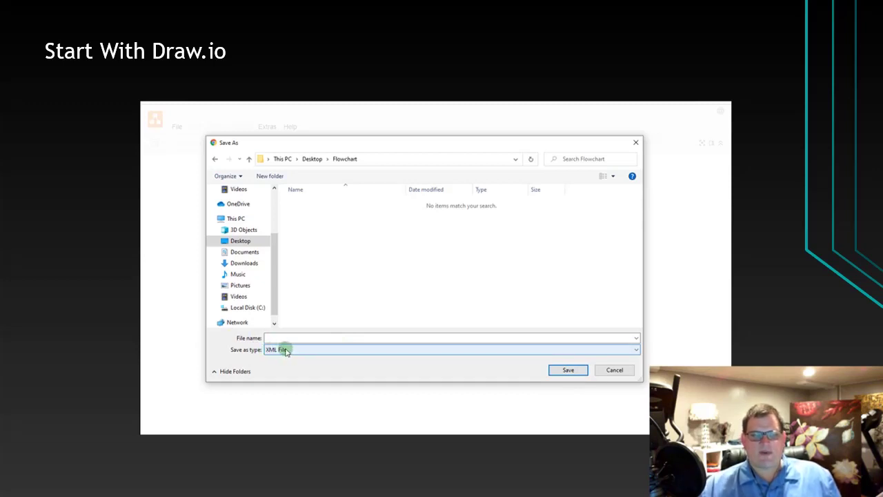
pyautogui.click(296, 338)
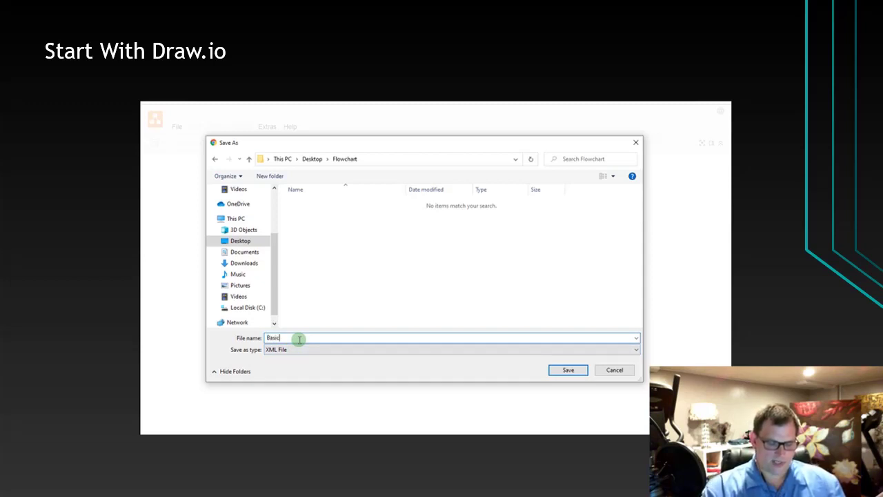
pyautogui.write('St')
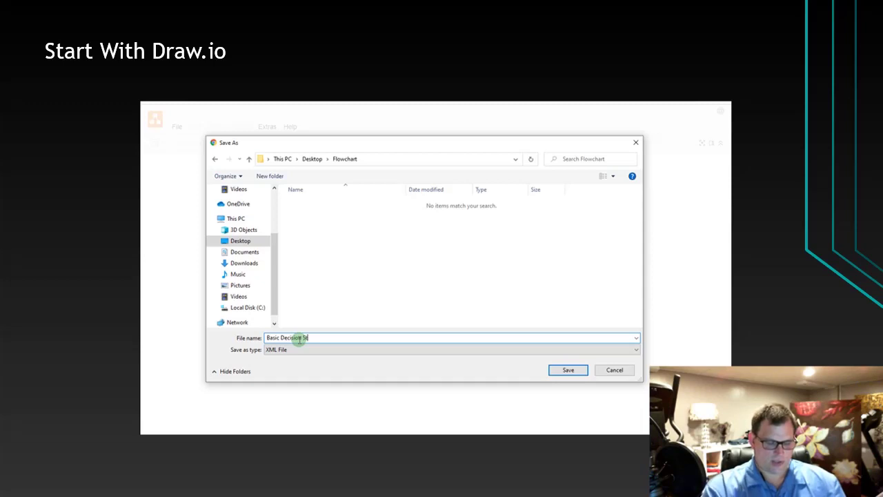
pyautogui.write('ructure')
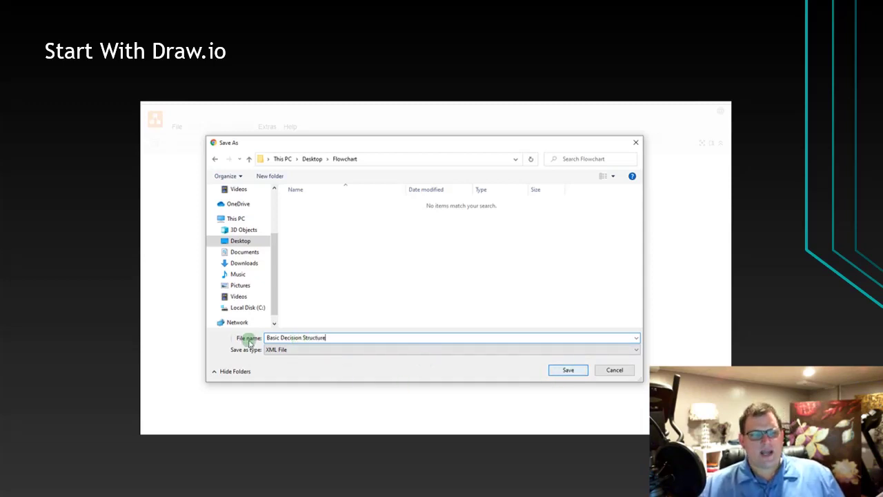
pyautogui.click(269, 352)
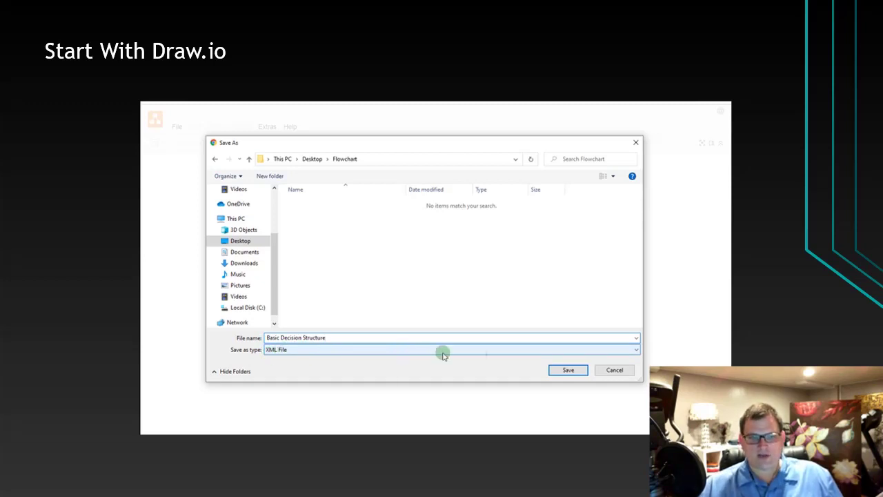
pyautogui.click(633, 350)
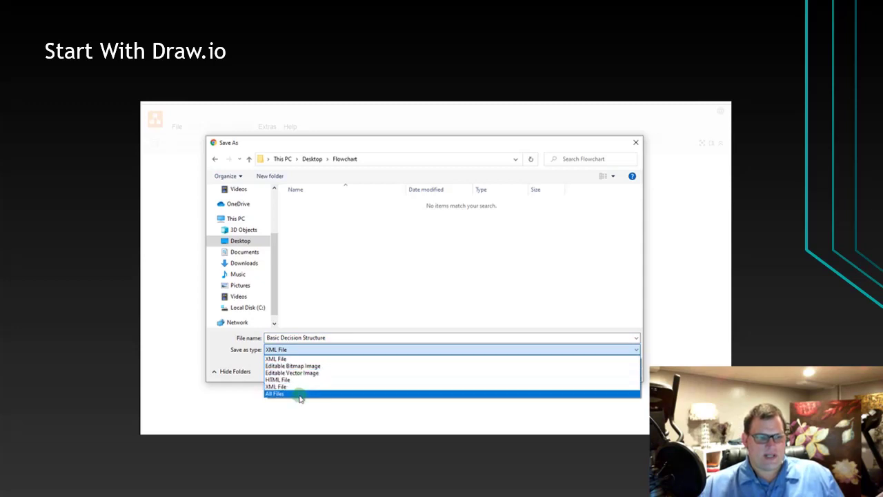
pyautogui.click(309, 358)
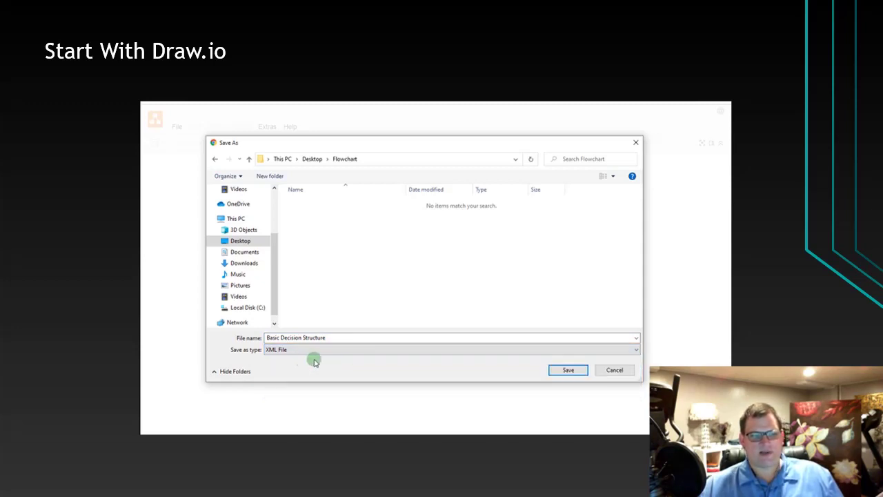
pyautogui.click(564, 370)
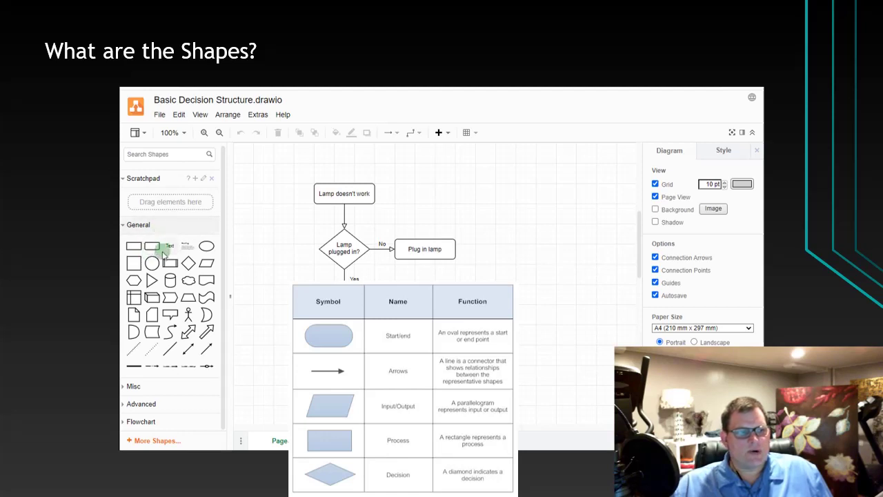
# Preview several of the General shapes and expand the Flowchart shape library
pyautogui.moveTo(148, 238)
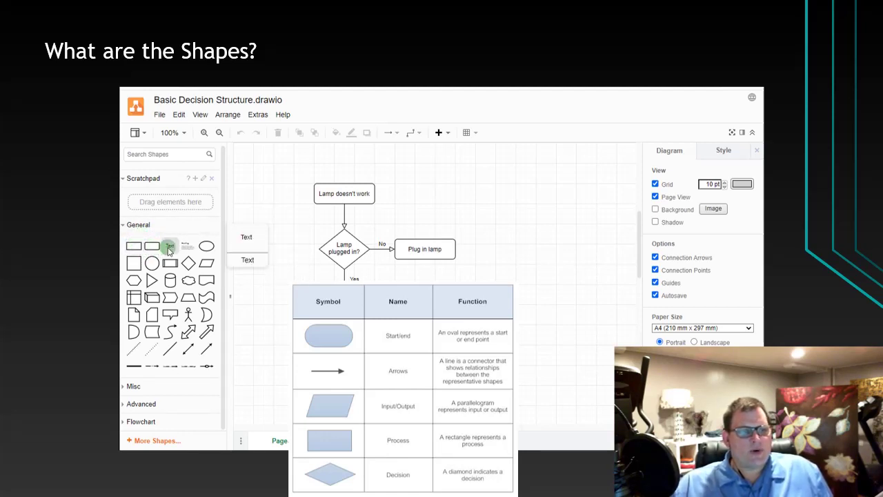
pyautogui.moveTo(184, 247)
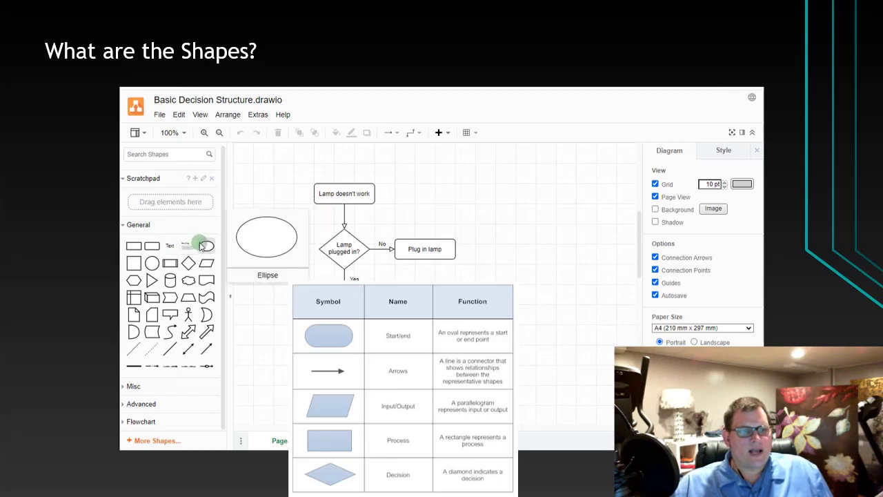
pyautogui.moveTo(200, 262)
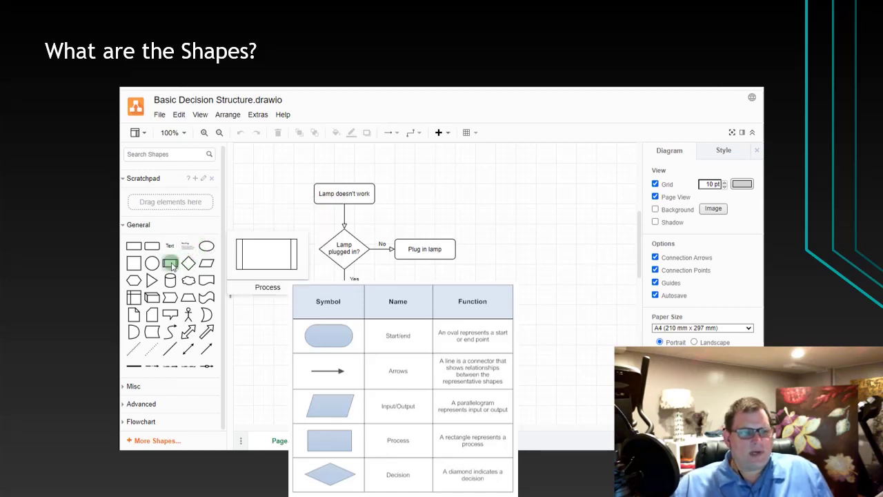
pyautogui.moveTo(170, 287)
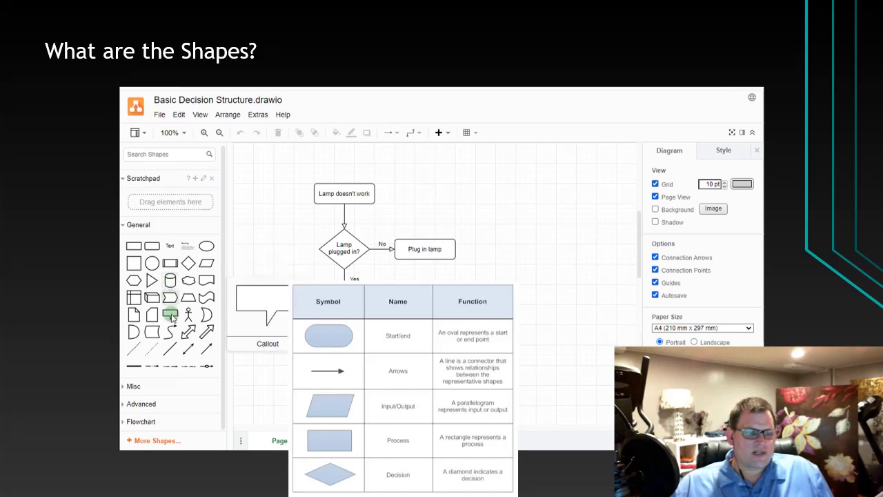
pyautogui.click(135, 423)
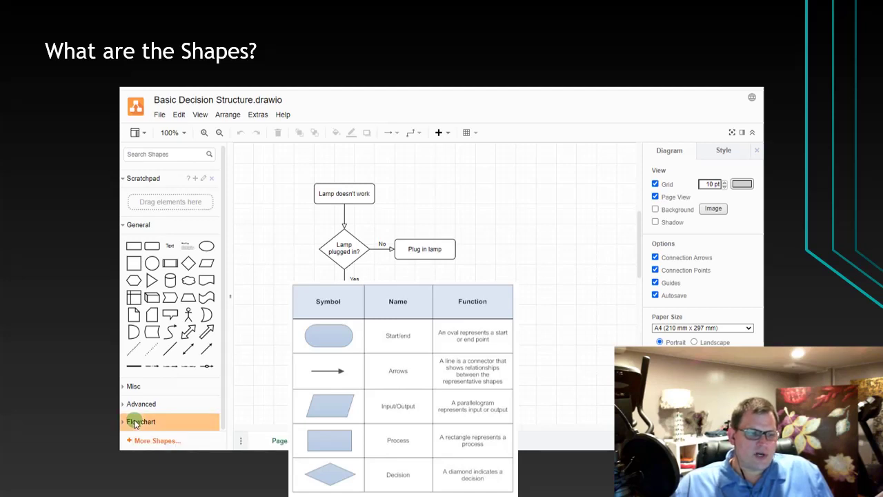
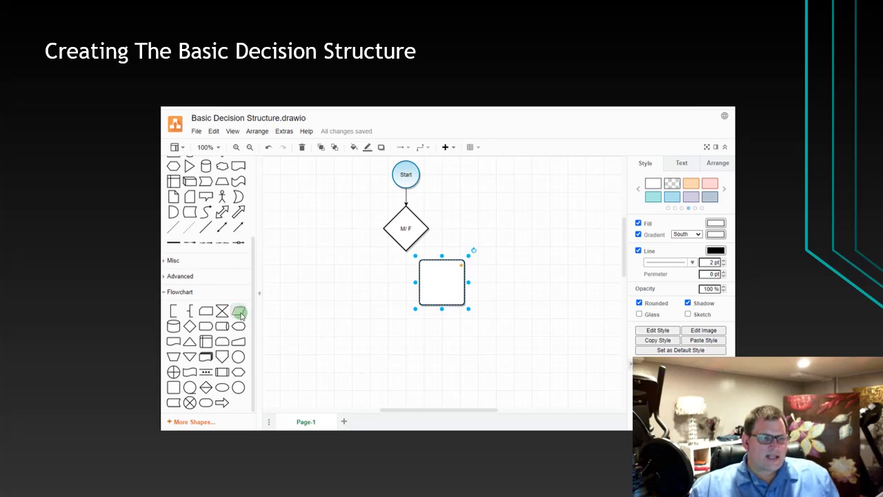
# Replace the empty square with a flowchart parallelogram and place it just below and to the right of the M/F diamond
pyautogui.moveTo(240, 311); pyautogui.dragTo(495, 295)
pyautogui.click(437, 274)
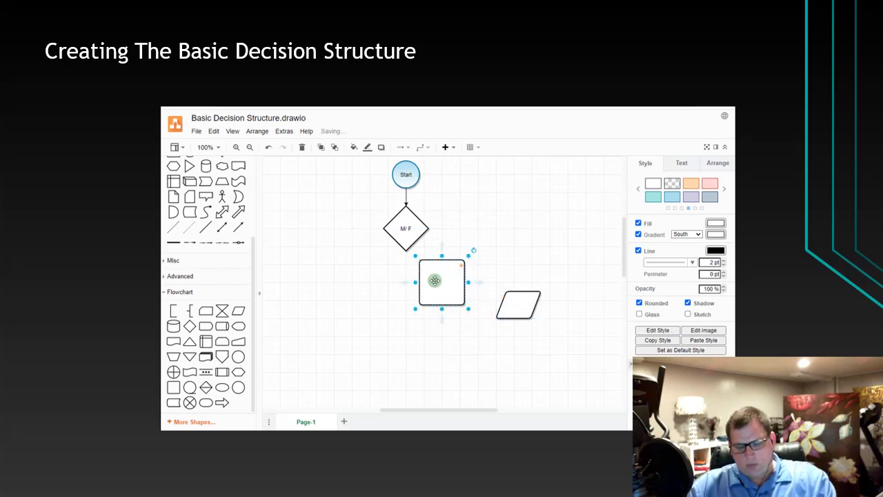
pyautogui.hotkey('ctrl', 'shift', 'v')
pyautogui.click(528, 330)
pyautogui.click(526, 305)
pyautogui.press('Delete')
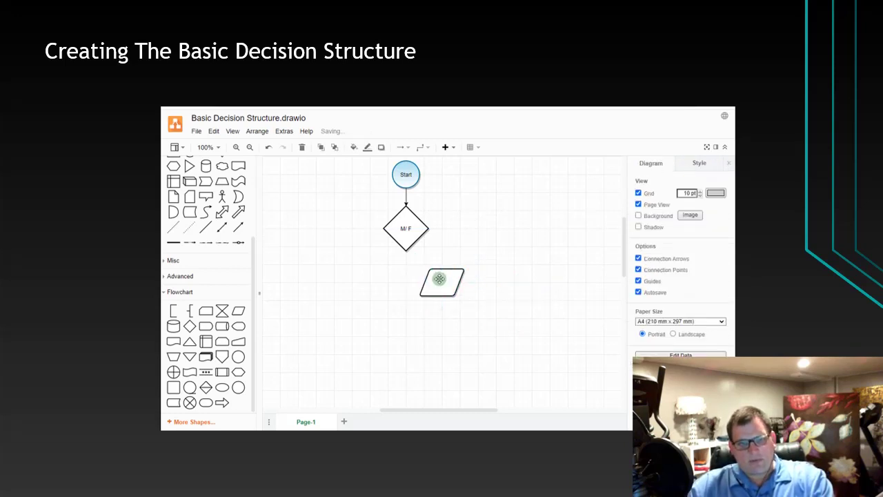
pyautogui.click(439, 279)
pyautogui.moveTo(440, 279); pyautogui.dragTo(466, 248)
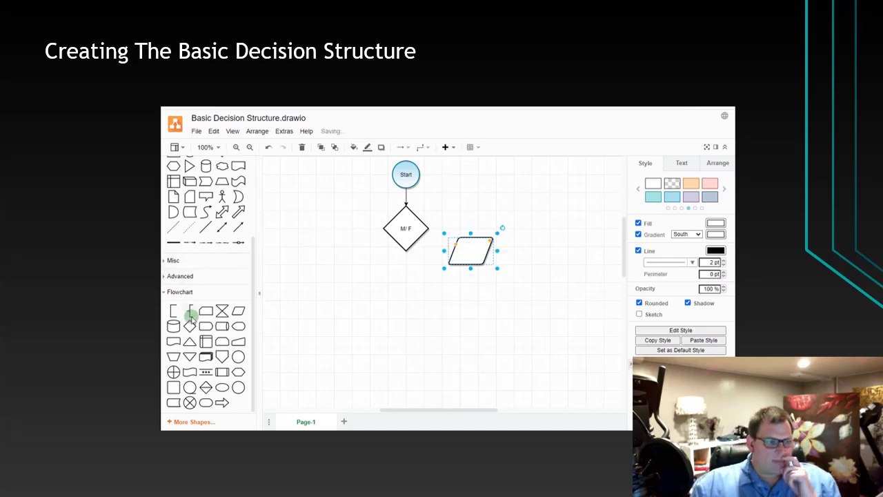
# Duplicate the empty parallelogram and place the copy on the opposite side of the M/F diamond, level with the original
pyautogui.moveTo(189, 358)
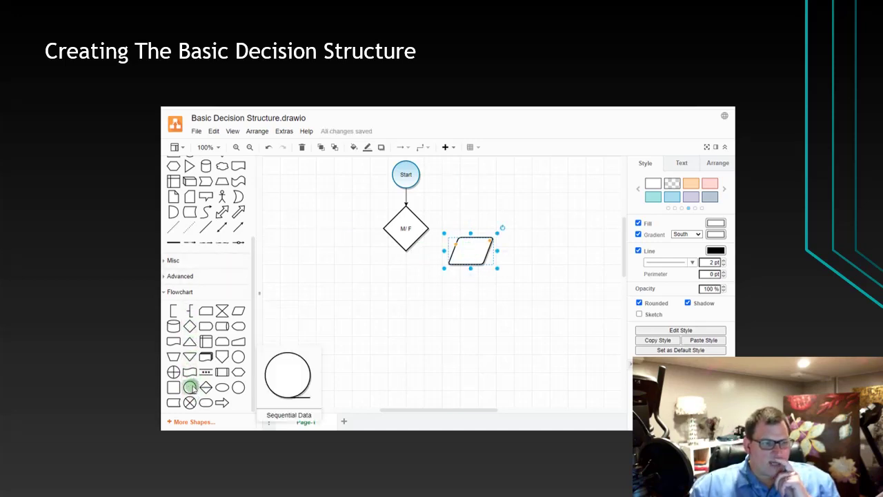
pyautogui.moveTo(239, 356)
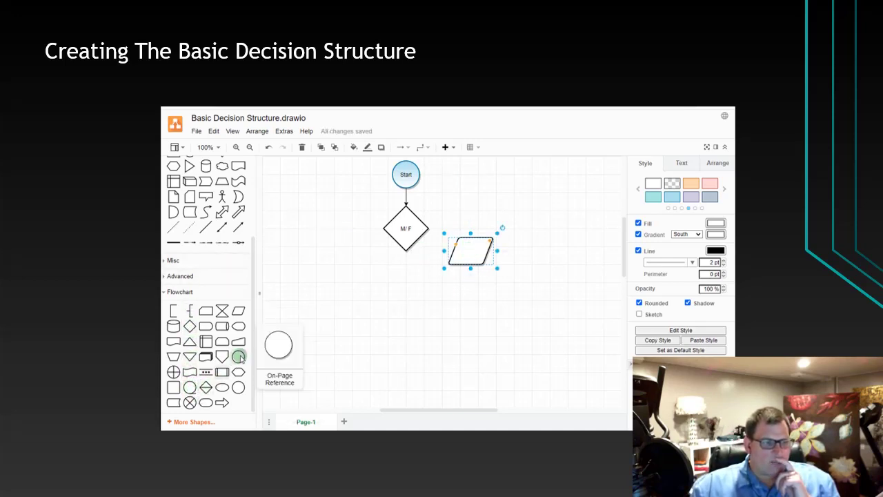
pyautogui.rightClick(479, 251)
pyautogui.click(496, 288)
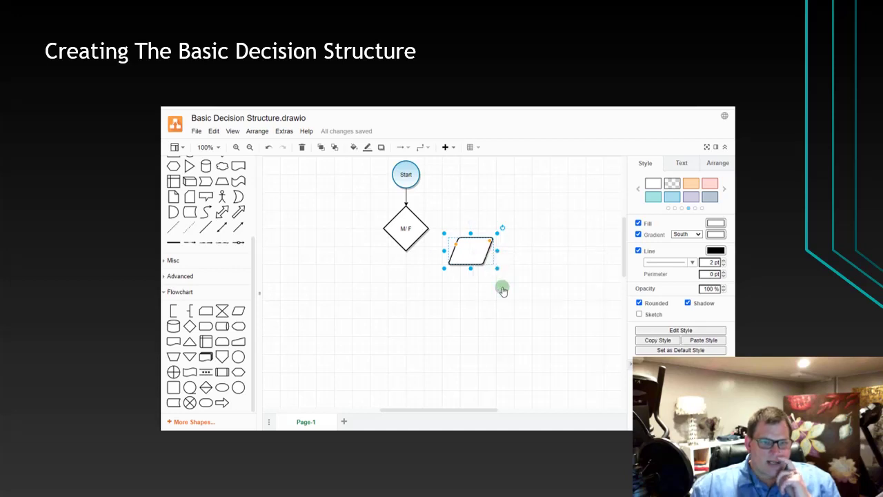
pyautogui.rightClick(407, 292)
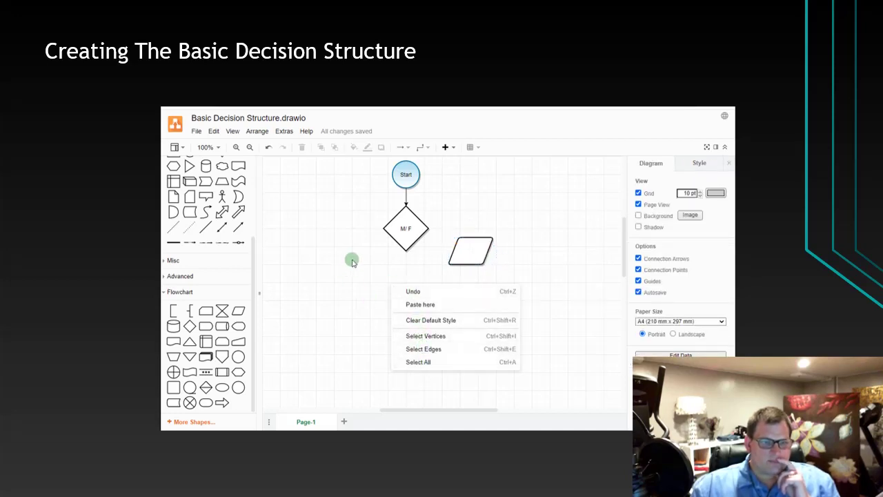
pyautogui.click(410, 304)
pyautogui.moveTo(409, 297); pyautogui.dragTo(346, 252)
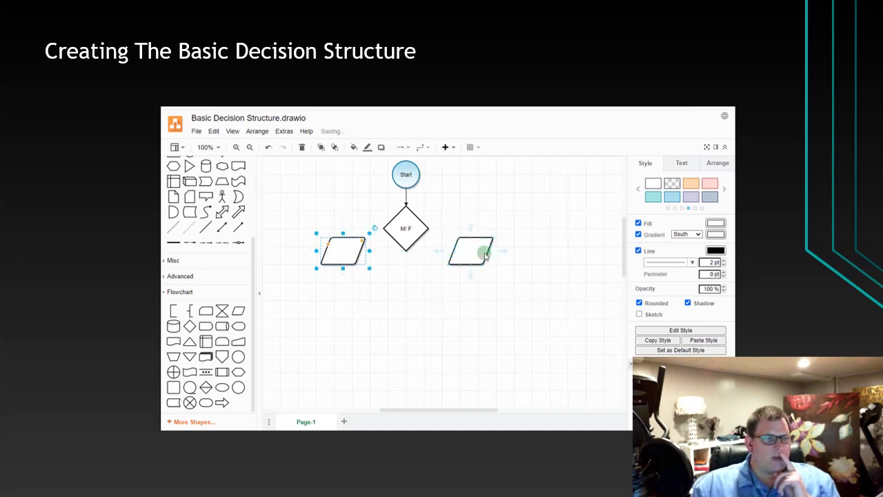
# Connect the M/F diamond's left and right corners to the tops of the two parallelograms with arrow connectors
pyautogui.click(400, 147)
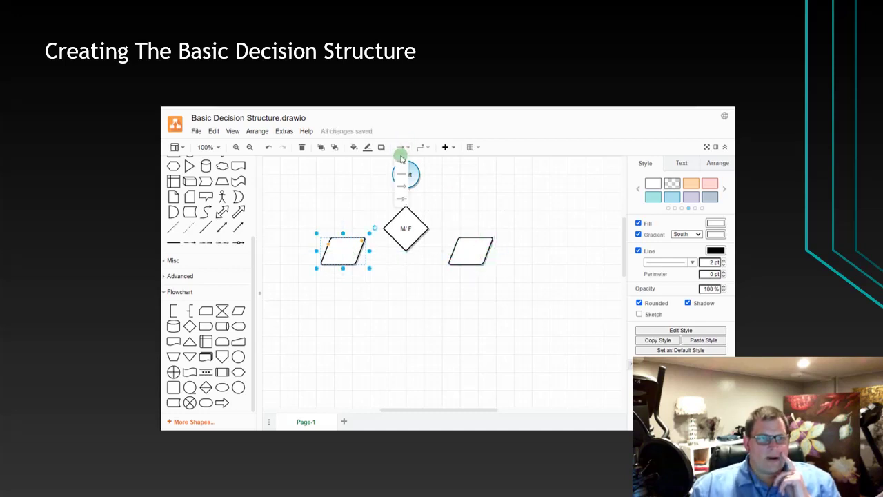
pyautogui.click(401, 163)
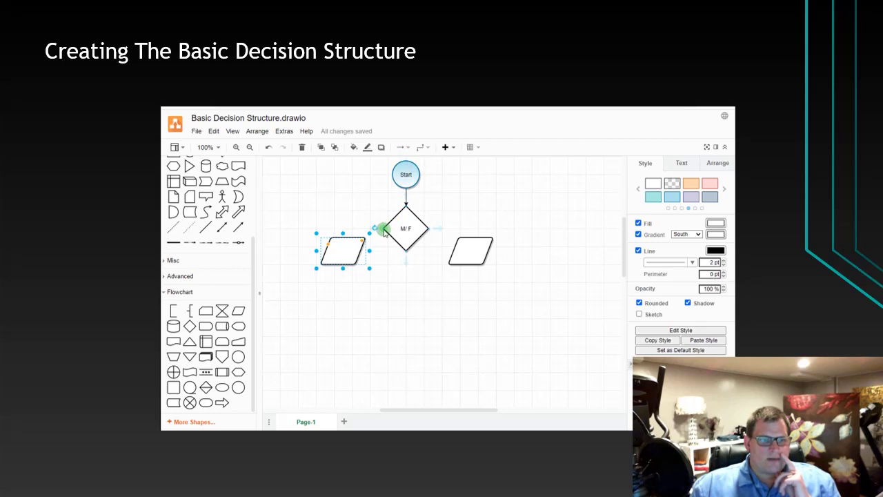
pyautogui.moveTo(384, 232); pyautogui.dragTo(347, 234)
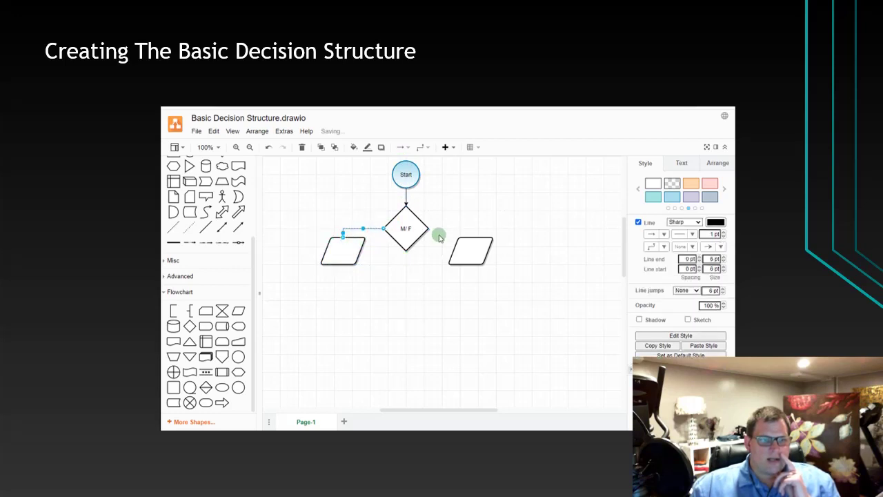
pyautogui.click(400, 147)
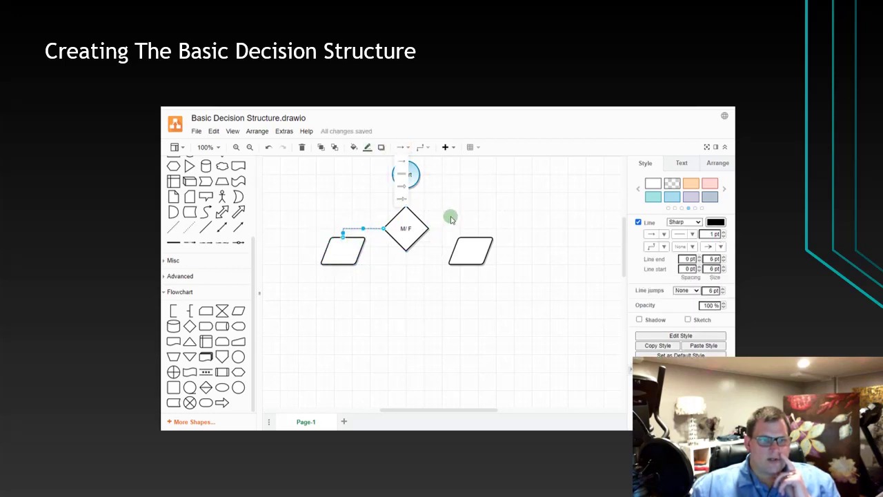
pyautogui.click(402, 164)
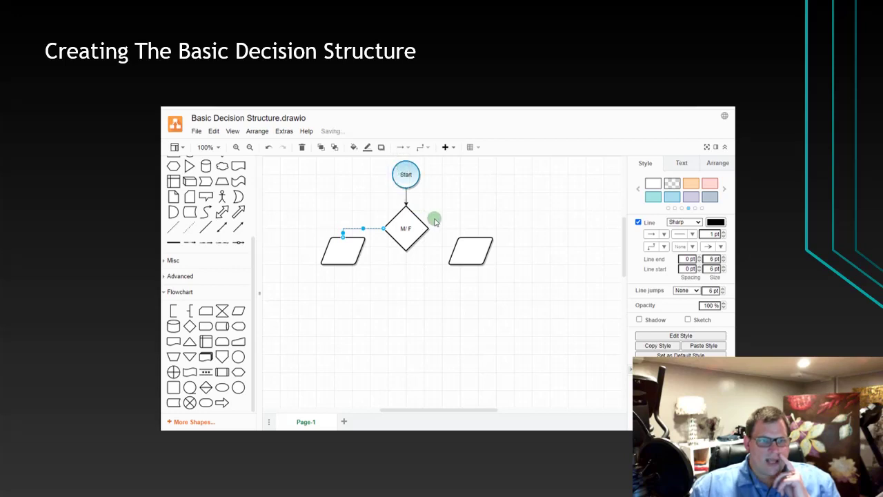
pyautogui.moveTo(429, 228); pyautogui.dragTo(476, 236)
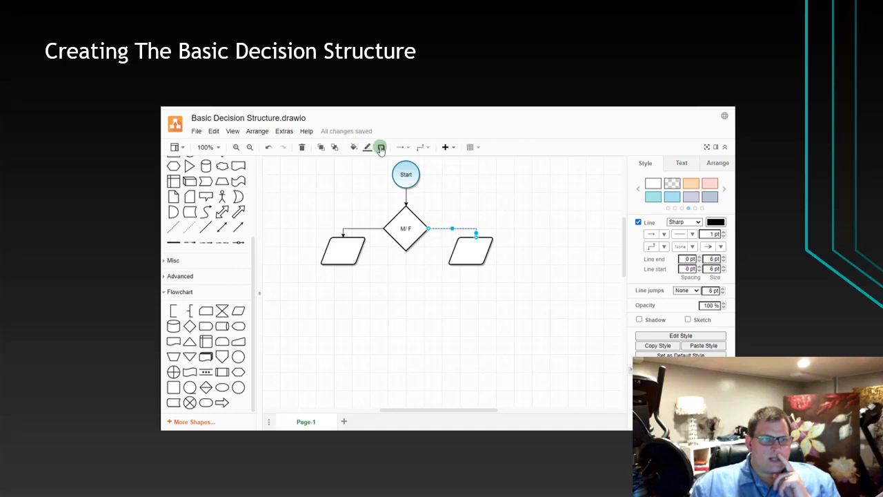
# Add a text label M just above the connector leading to the right parallelogram
pyautogui.click(401, 147)
pyautogui.click(405, 162)
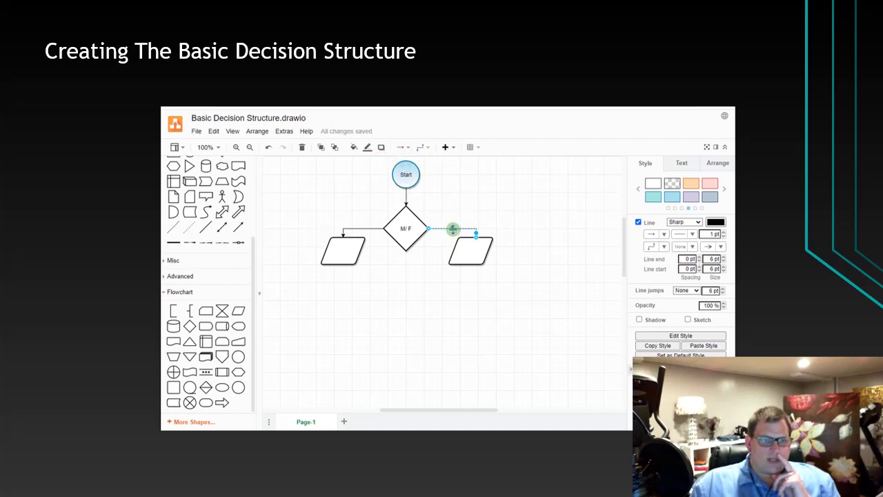
pyautogui.click(442, 222)
pyautogui.moveTo(443, 222)
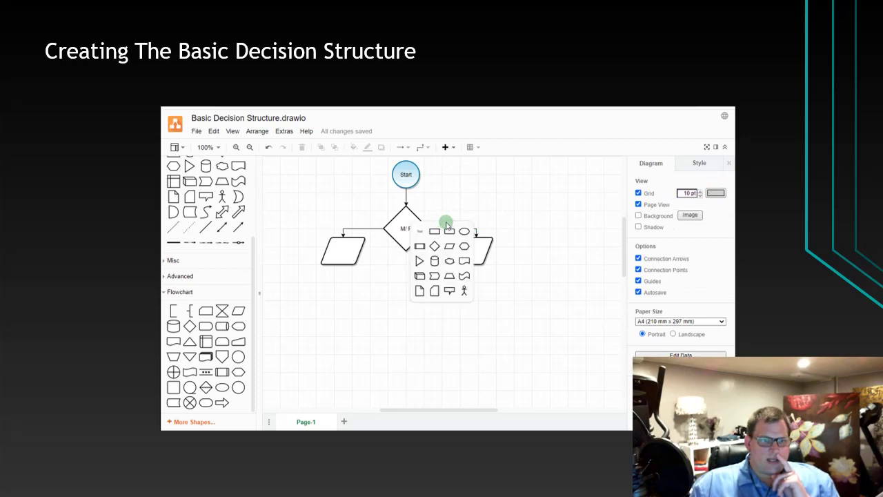
pyautogui.click(419, 236)
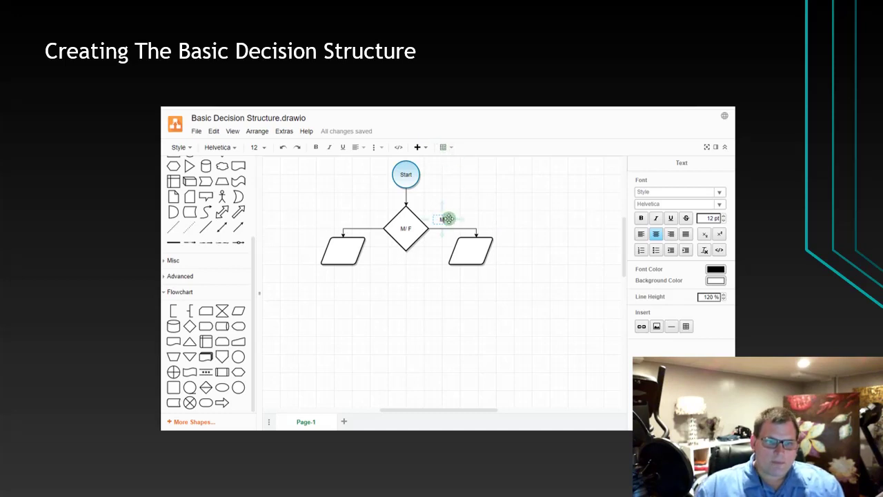
pyautogui.moveTo(447, 219); pyautogui.dragTo(449, 224)
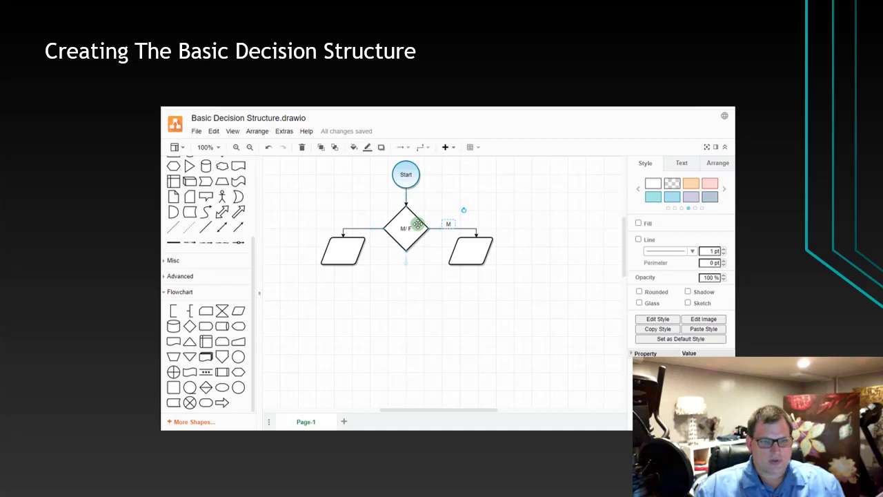
# Copy the M label above the left connector and change it to F, and respace the diamond's text as M / F
pyautogui.moveTo(448, 225); pyautogui.dragTo(362, 222)
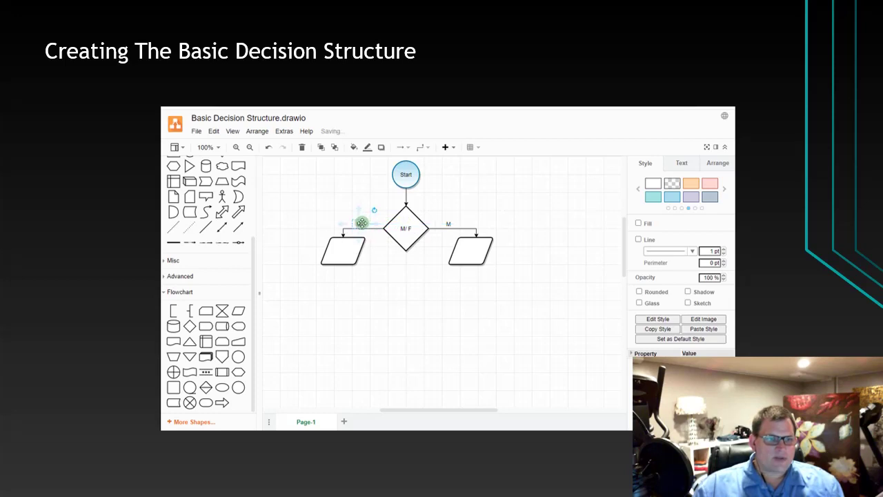
pyautogui.doubleClick(362, 222)
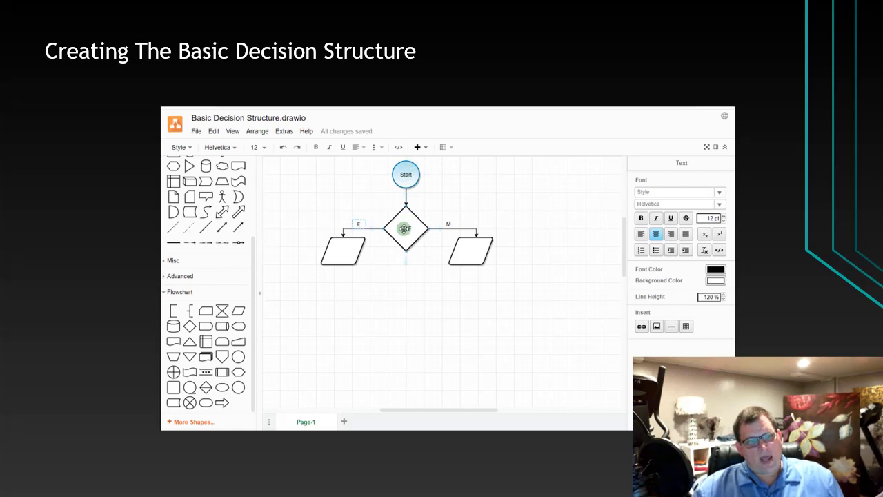
pyautogui.click(404, 229)
pyautogui.doubleClick(404, 228)
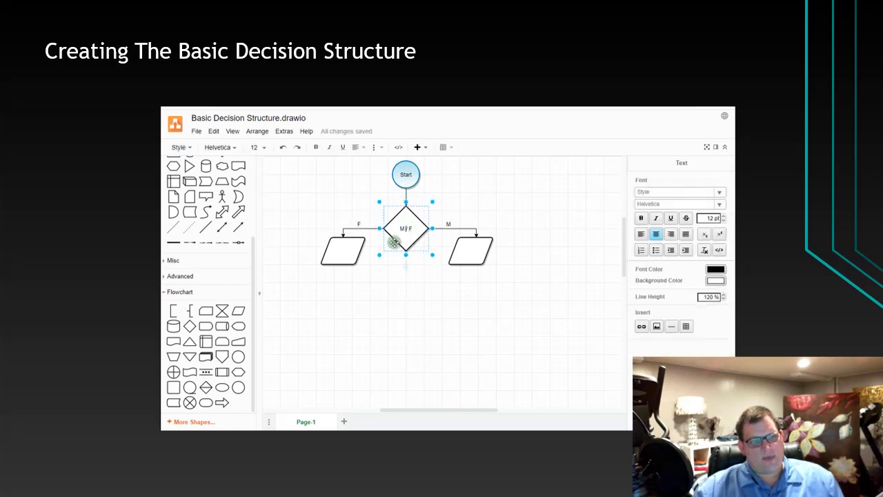
# Label the left parallelogram Women's Shoe Size, including the apostrophe
pyautogui.click(349, 247)
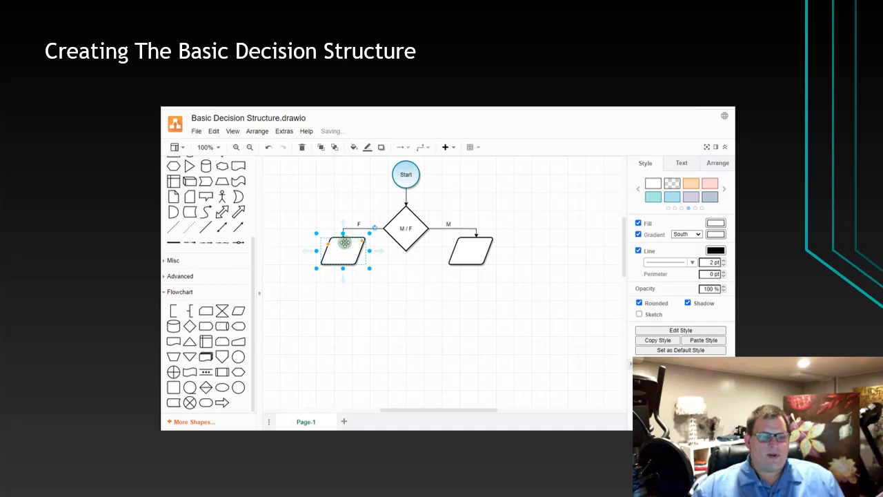
pyautogui.doubleClick(340, 246)
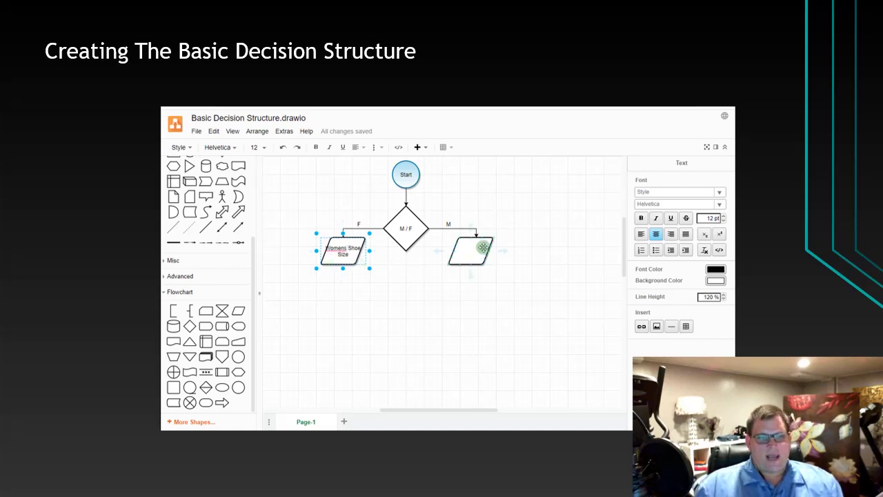
pyautogui.rightClick(334, 249)
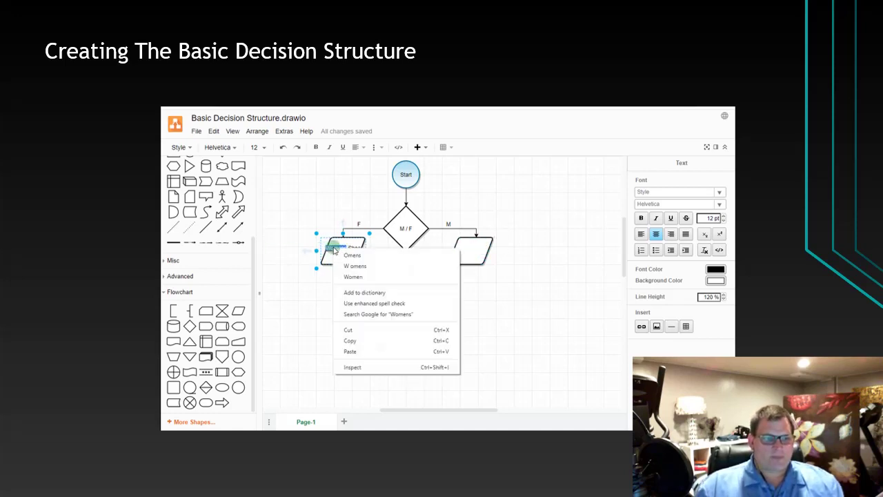
pyautogui.click(338, 250)
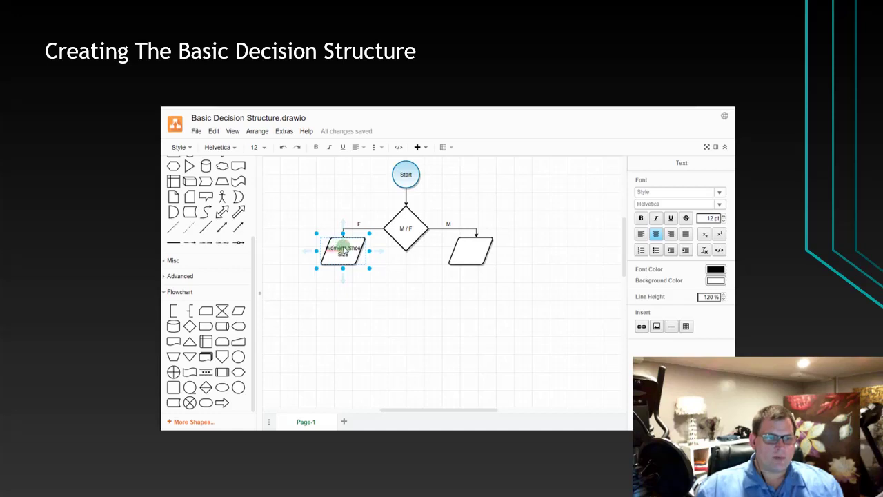
pyautogui.click(410, 269)
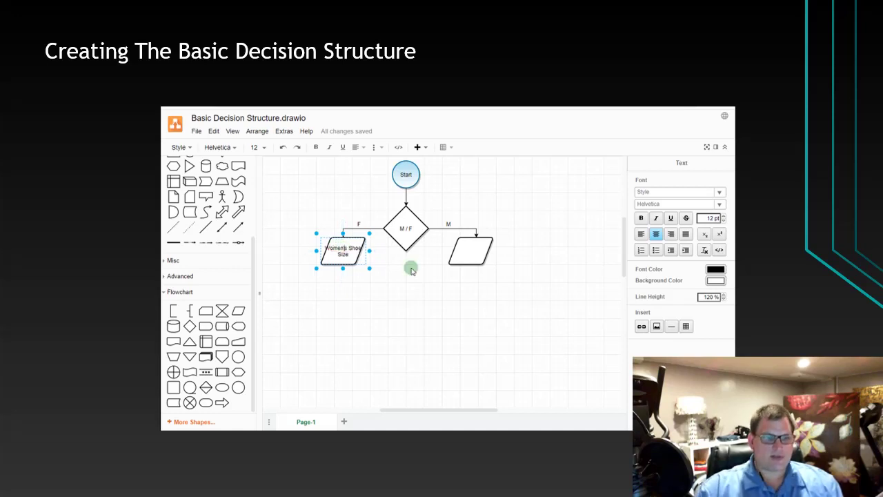
# Label the right parallelogram Male Shoe Size and widen it so the text fits inside
pyautogui.click(472, 252)
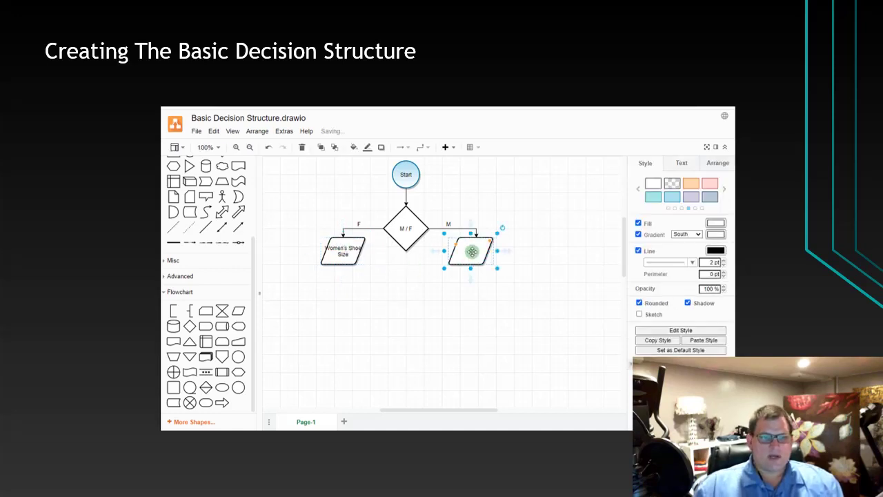
pyautogui.doubleClick(472, 251)
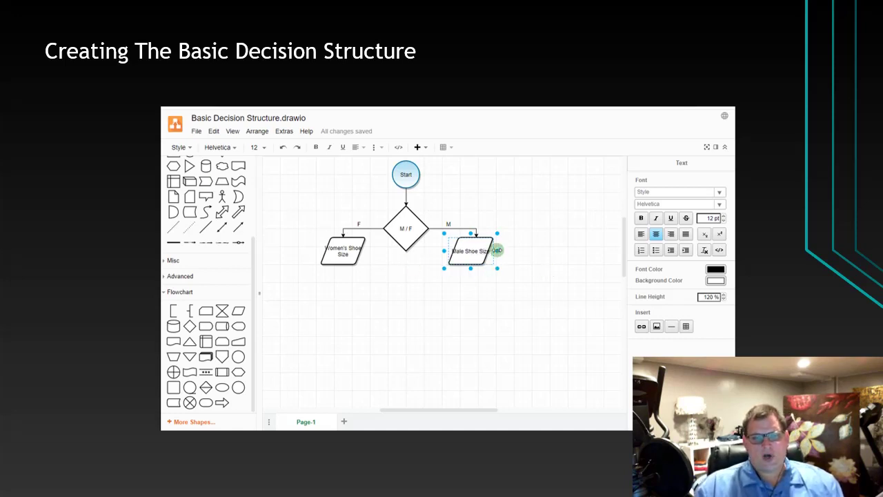
pyautogui.moveTo(497, 250); pyautogui.dragTo(505, 250)
# Widen the Women's Shoe Size parallelogram to fit its text on one line and stretch the Male Shoe Size parallelogram to a similar width
pyautogui.click(324, 252)
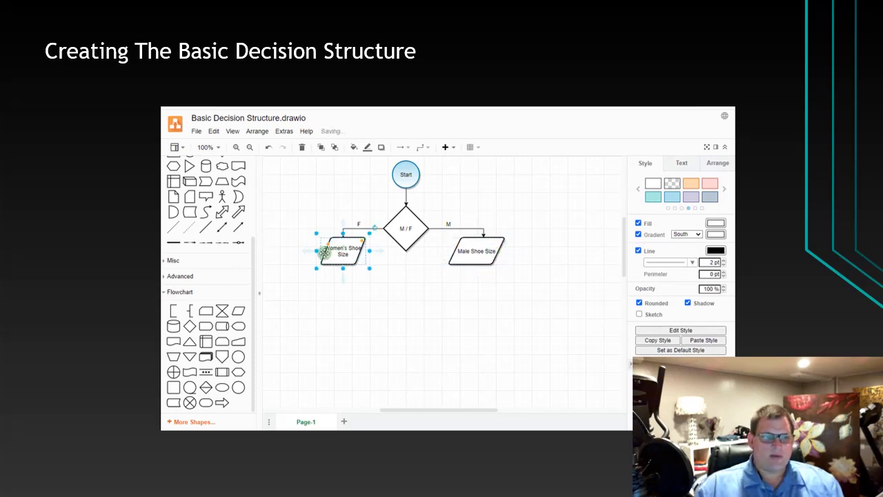
pyautogui.moveTo(315, 251); pyautogui.dragTo(294, 251)
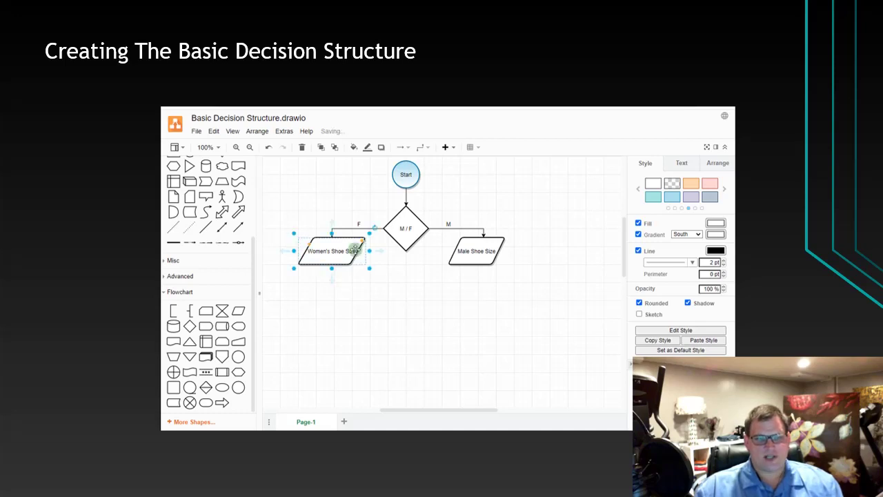
pyautogui.click(493, 251)
pyautogui.moveTo(507, 250); pyautogui.dragTo(517, 251)
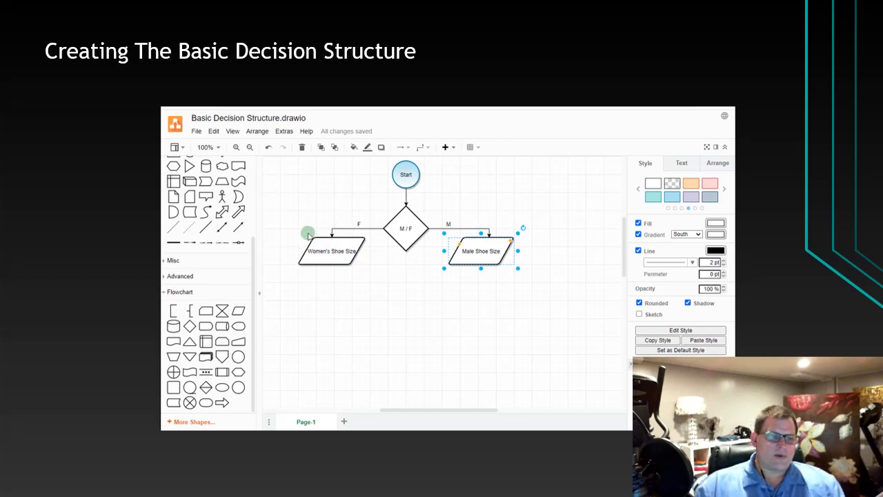
# Move the Women's Shoe Size parallelogram lower and delete the connector between it and the M / F diamond
pyautogui.moveTo(321, 239); pyautogui.dragTo(337, 287)
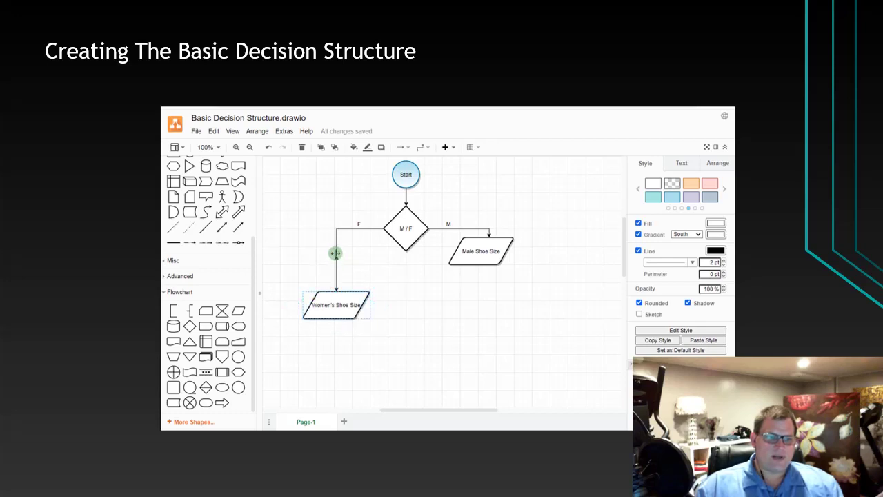
pyautogui.click(336, 251)
pyautogui.click(367, 282)
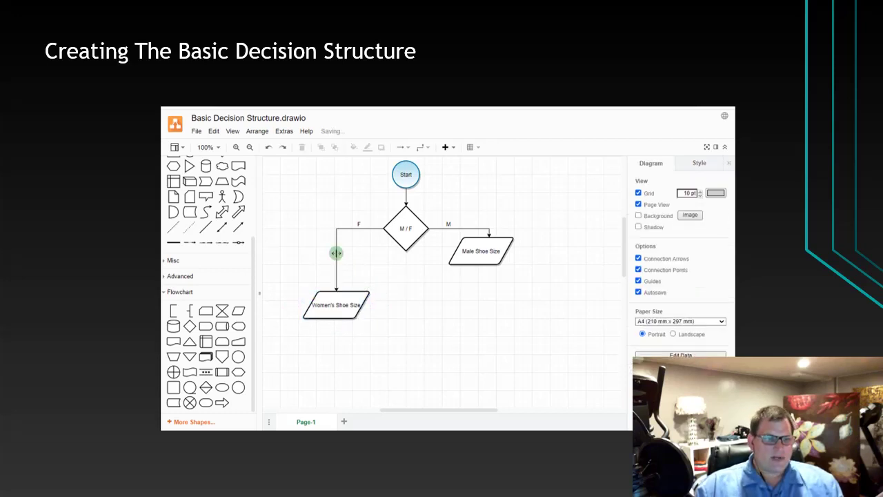
pyautogui.click(336, 252)
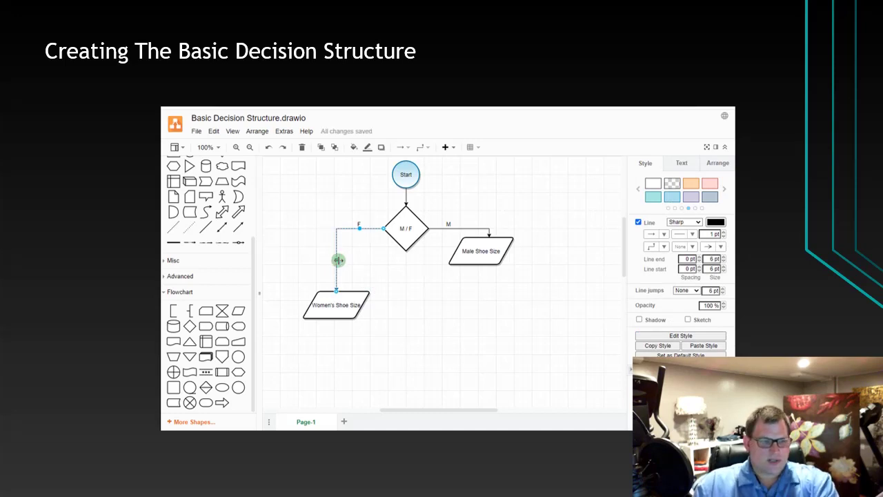
pyautogui.press('Delete')
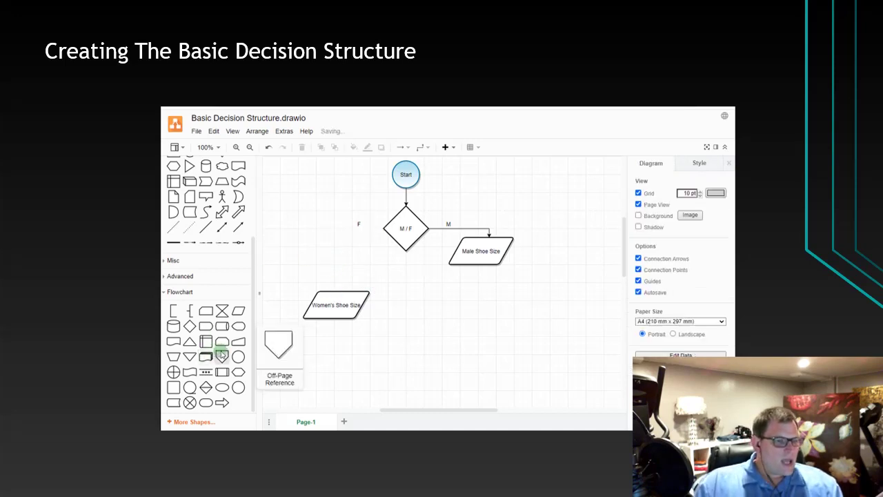
# Add a flowchart predefined process shape above the Women's Shoe Size parallelogram and label it Womens Shoe Inventory
pyautogui.moveTo(221, 374); pyautogui.dragTo(323, 258)
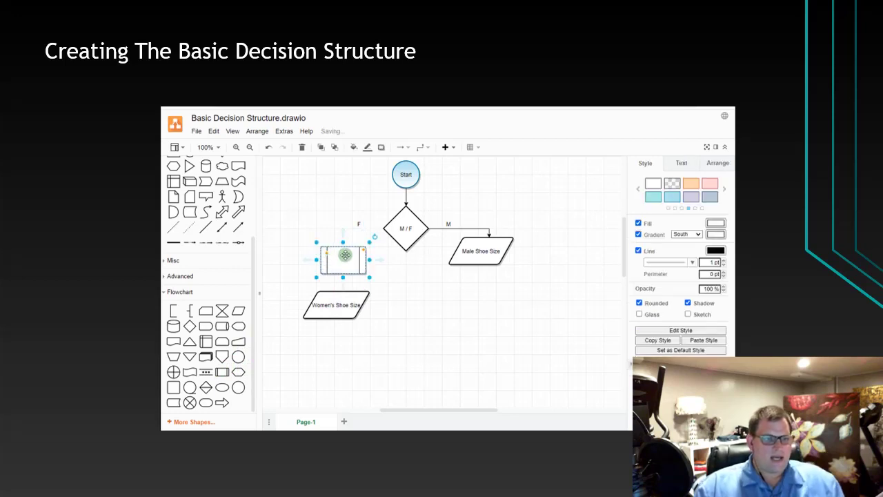
pyautogui.doubleClick(345, 254)
pyautogui.click(346, 262)
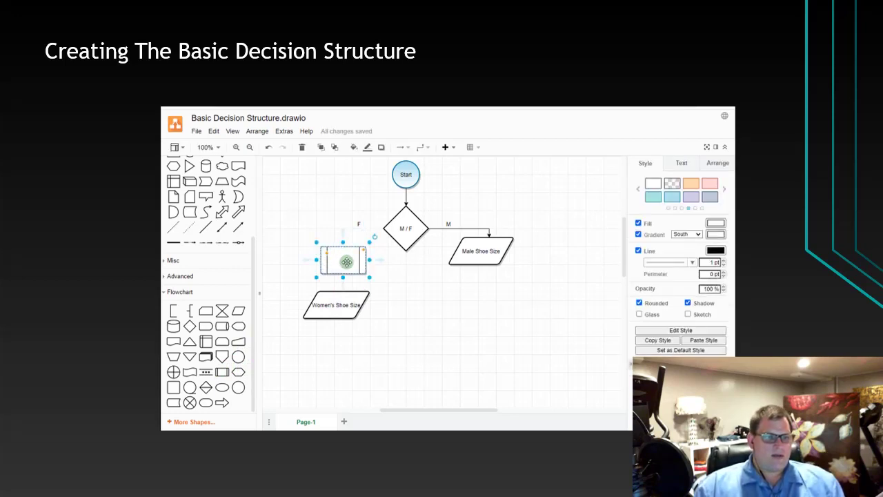
pyautogui.doubleClick(347, 260)
pyautogui.click(346, 259)
pyautogui.doubleClick(346, 259)
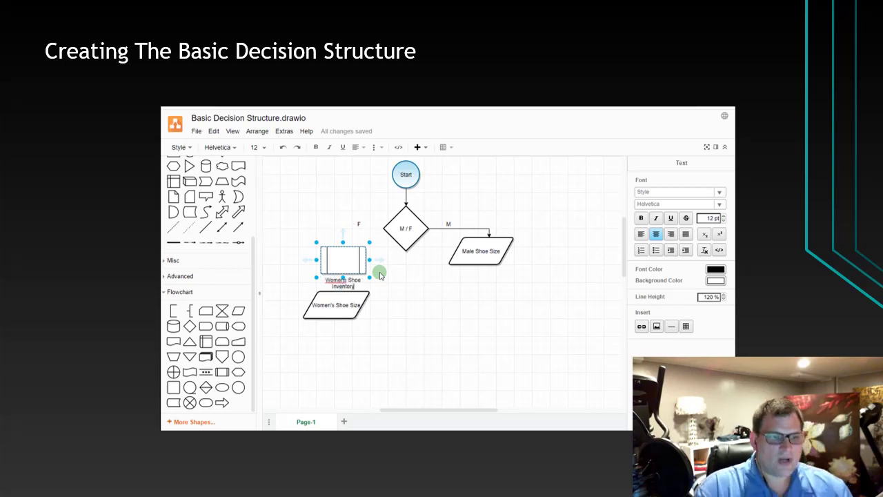
# Move the Womens Shoe Inventory shape slightly higher and connect the M / F diamond to it with an arrow
pyautogui.click(400, 297)
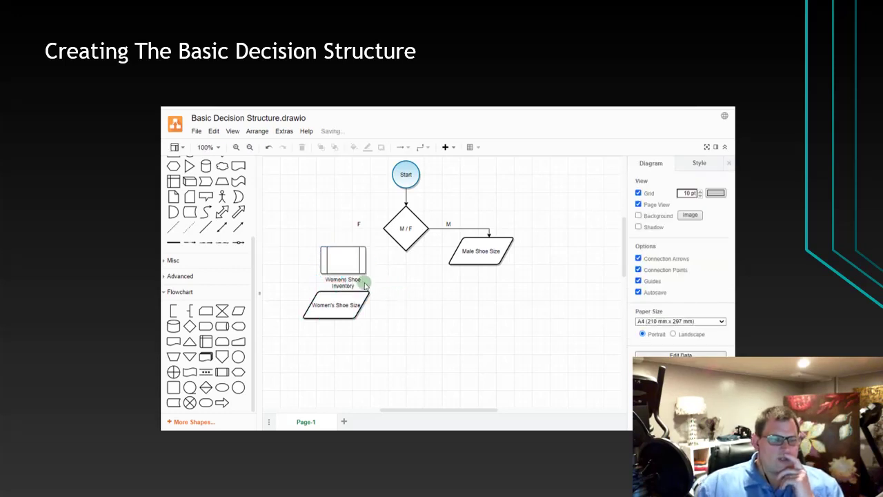
pyautogui.click(360, 277)
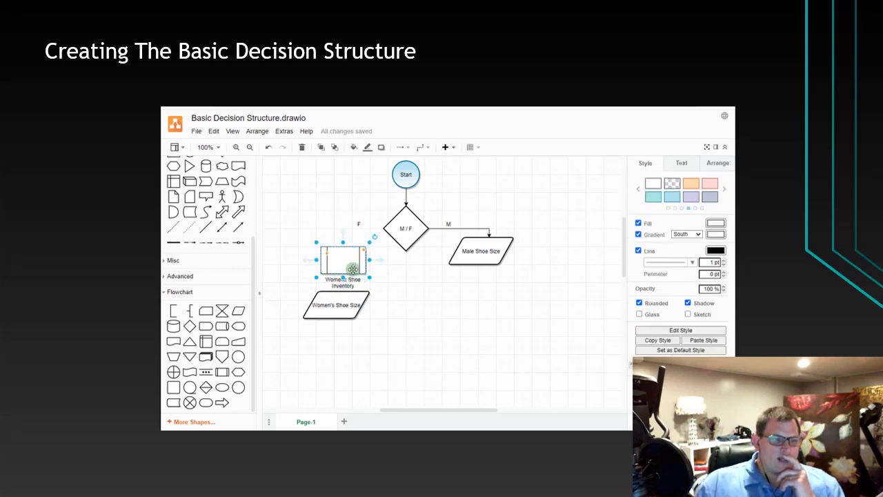
pyautogui.moveTo(353, 269); pyautogui.dragTo(352, 240)
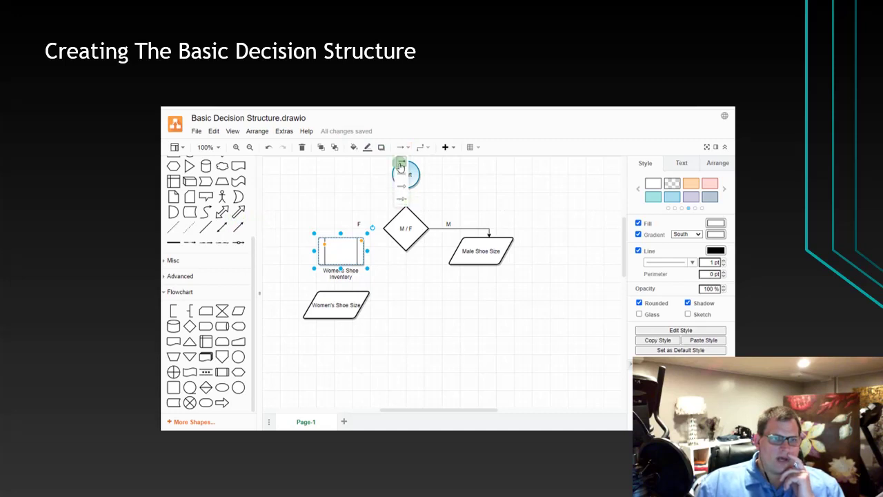
pyautogui.moveTo(385, 233); pyautogui.dragTo(340, 238)
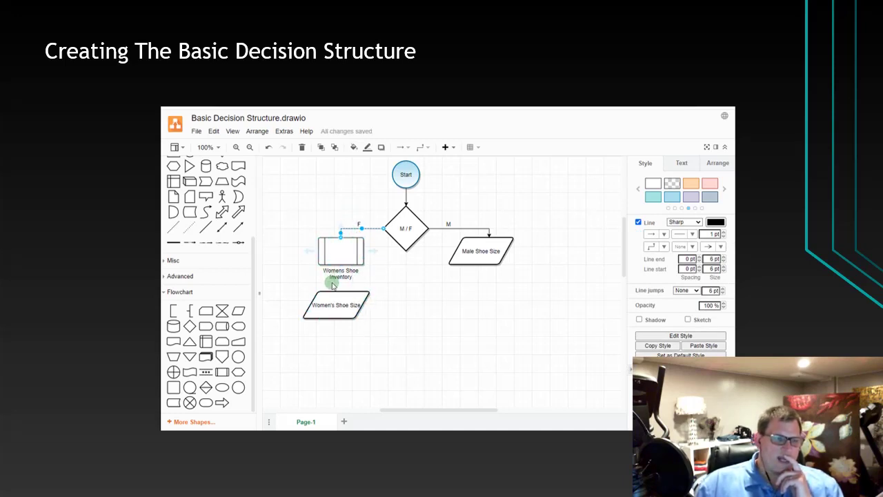
# Connect the Womens Shoe Inventory shape to the Women's Shoe Size parallelogram with an arrow and nudge the parallelogram to straighten the connector
pyautogui.click(401, 147)
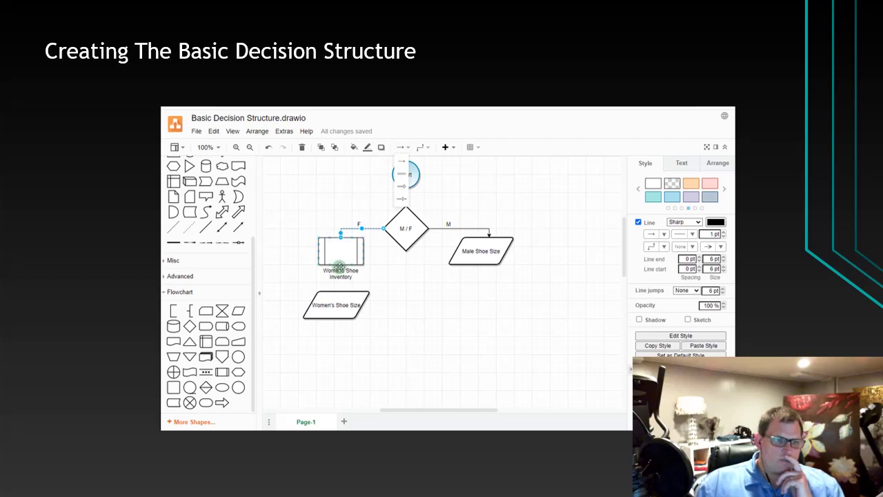
pyautogui.moveTo(342, 267); pyautogui.dragTo(342, 290)
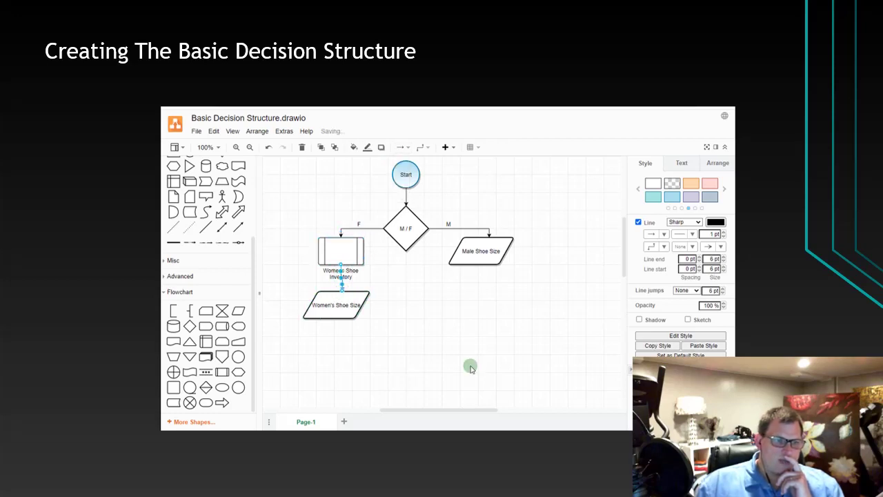
pyautogui.click(433, 341)
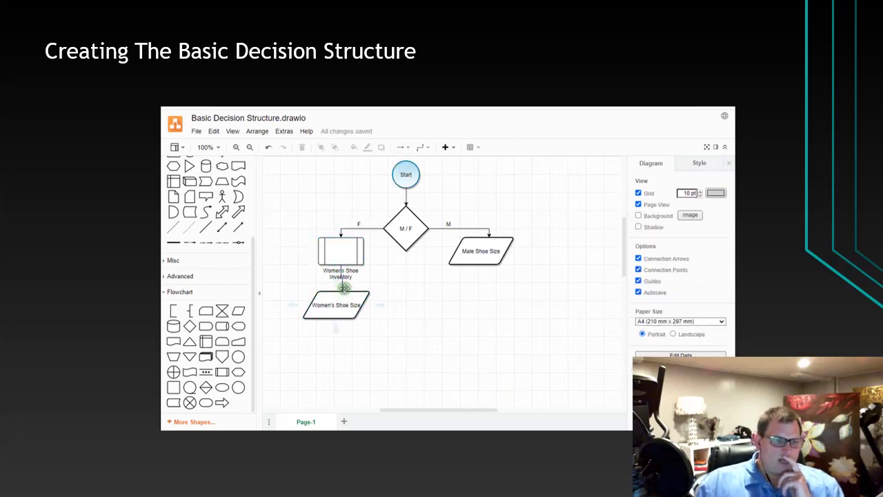
pyautogui.click(337, 297)
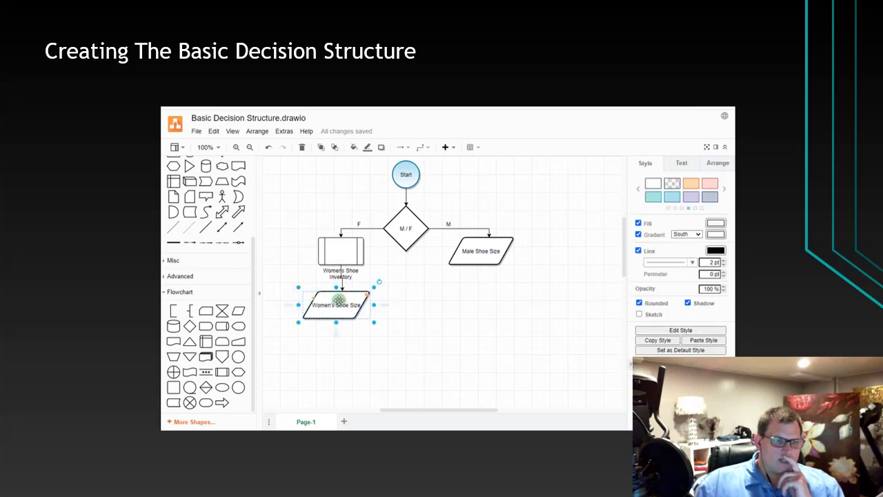
pyautogui.moveTo(341, 301); pyautogui.dragTo(340, 301)
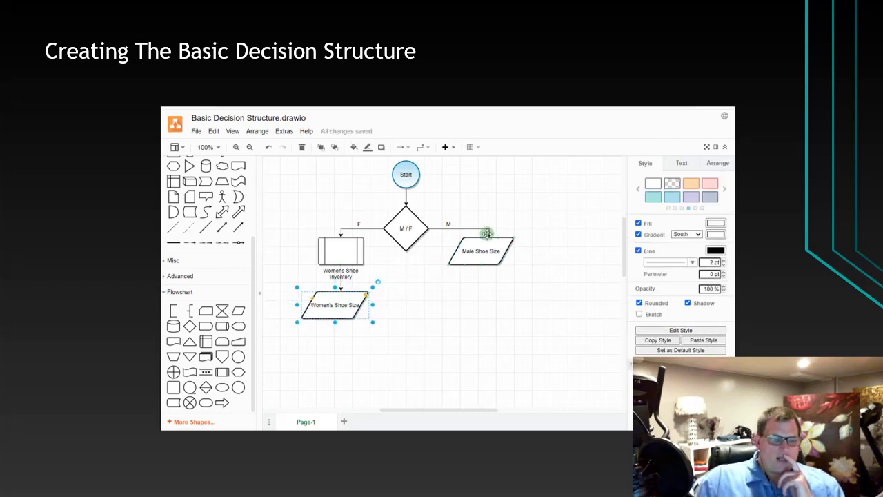
# Duplicate the Womens Shoe Inventory shape, place the copy below the Male Shoe Size parallelogram and relabel it Mens Shoe Inventory
pyautogui.click(347, 249)
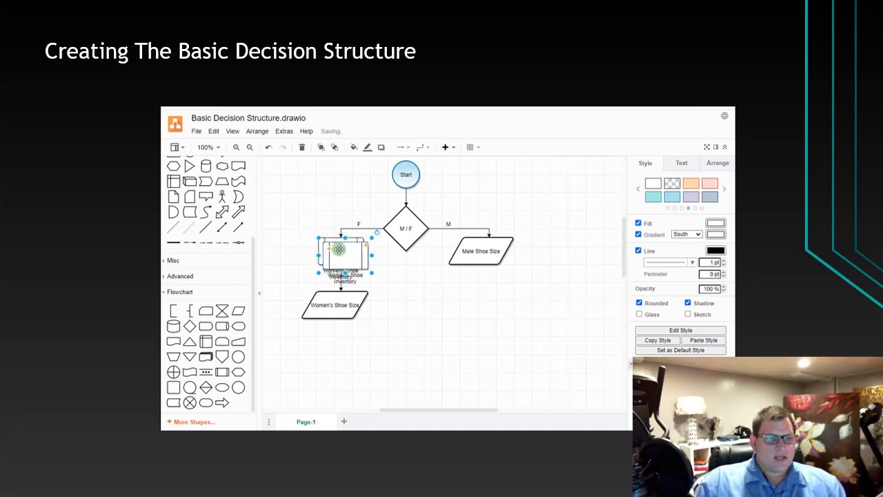
pyautogui.moveTo(340, 250); pyautogui.dragTo(492, 318)
pyautogui.doubleClick(490, 324)
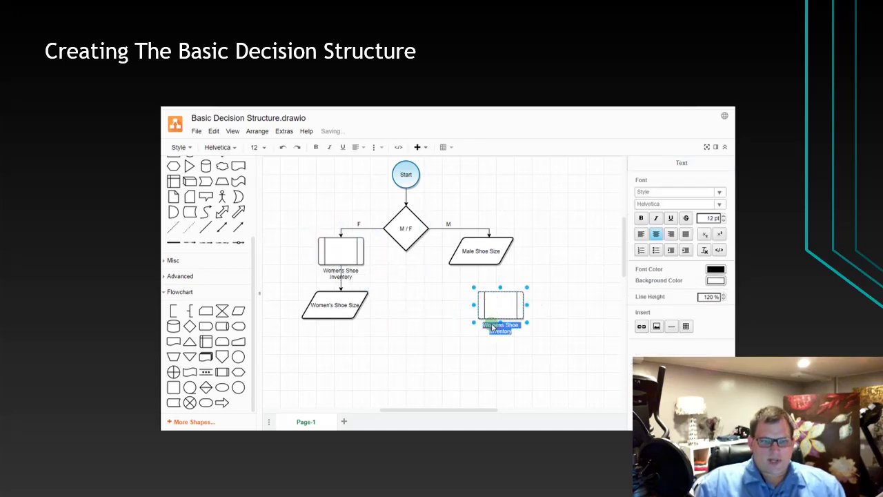
pyautogui.click(499, 325)
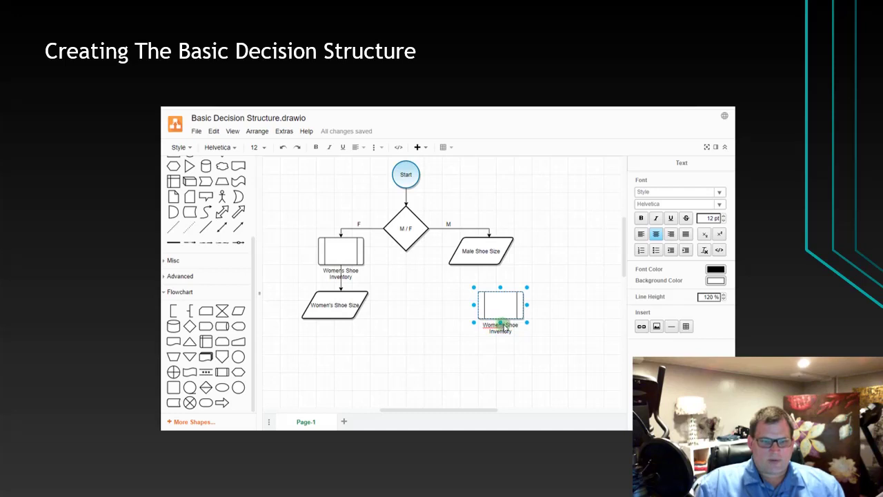
pyautogui.moveTo(499, 324); pyautogui.dragTo(480, 326)
pyautogui.write('Men')
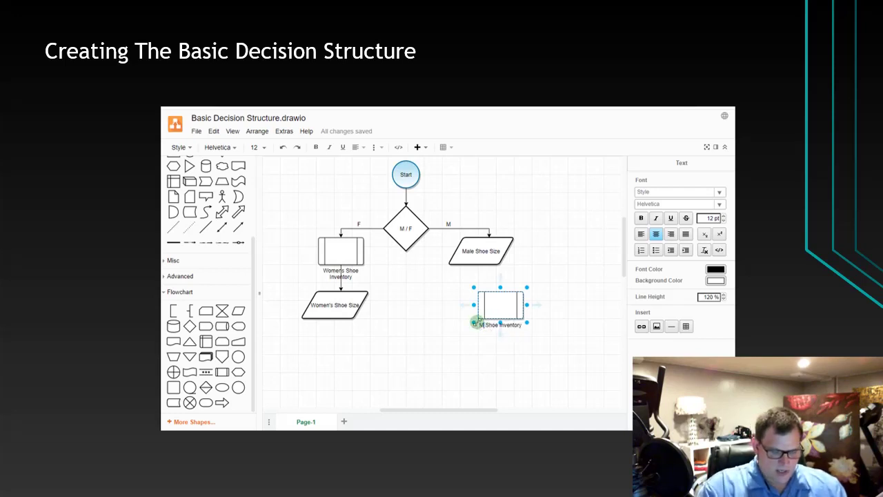
pyautogui.click(515, 295)
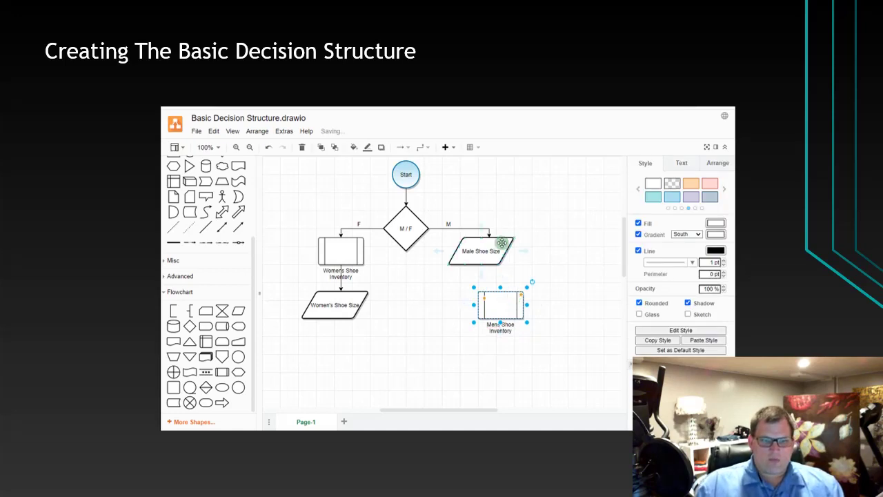
pyautogui.press('Escape')
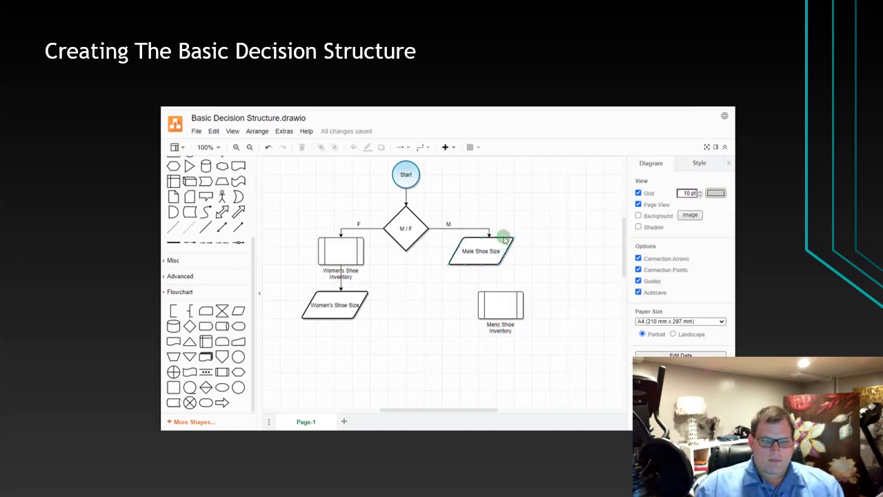
# Delete the M branch connector and swap the two shapes so Mens Shoe Inventory sits above the Male Shoe Size parallelogram
pyautogui.click(483, 227)
pyautogui.press('Delete')
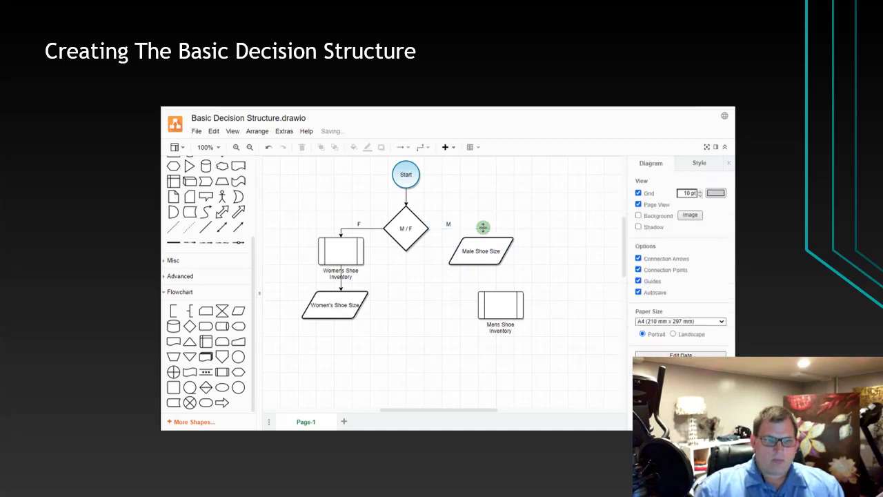
pyautogui.moveTo(484, 236)
pyautogui.mouseDown()
pyautogui.moveTo(445, 301)
pyautogui.moveTo(469, 262)
pyautogui.moveTo(467, 231)
pyautogui.moveTo(471, 243)
pyautogui.mouseUp()
pyautogui.moveTo(455, 300); pyautogui.dragTo(486, 295)
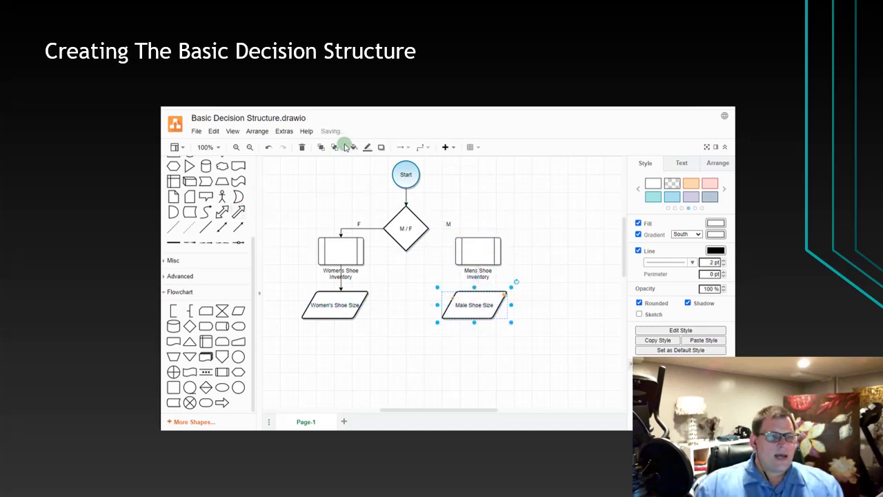
# Connect the M / F diamond to Mens Shoe Inventory and that shape to the Male Shoe Size parallelogram with arrows
pyautogui.click(407, 147)
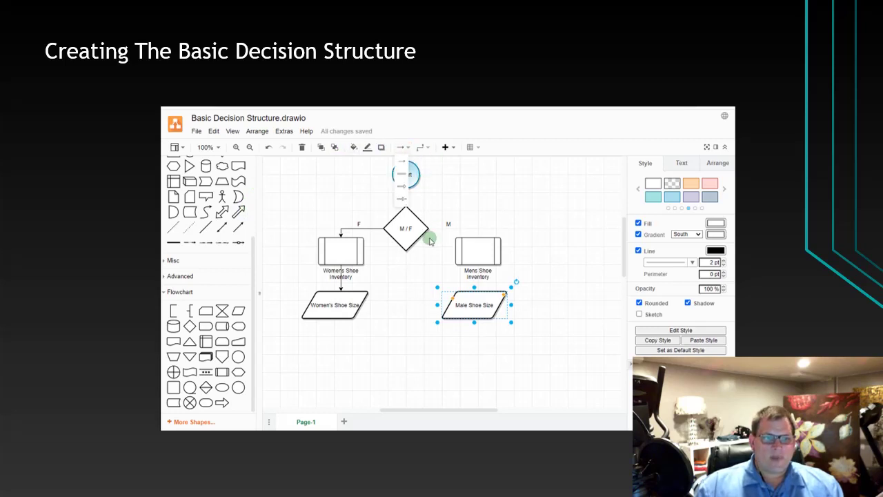
pyautogui.click(401, 162)
pyautogui.moveTo(434, 231); pyautogui.dragTo(477, 235)
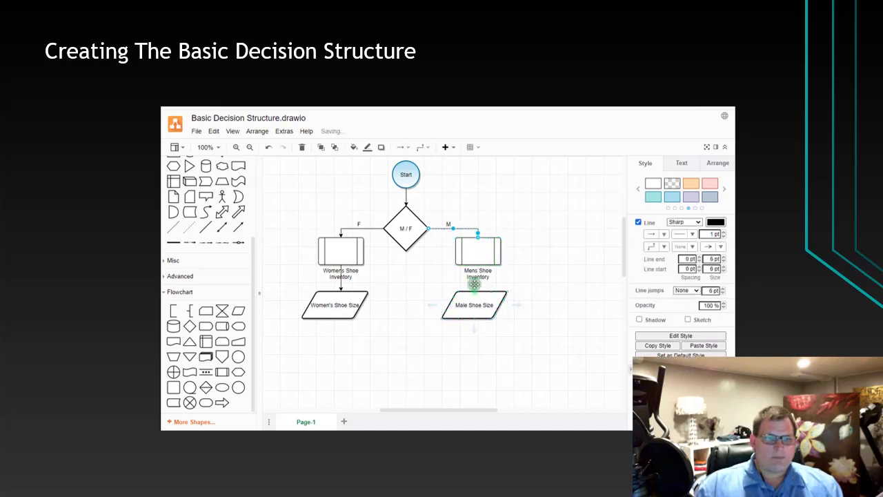
pyautogui.click(400, 147)
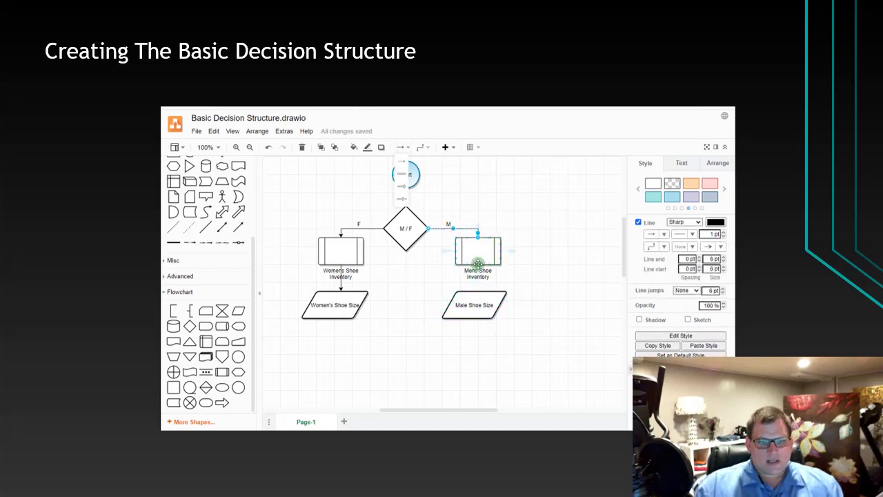
pyautogui.click(477, 265)
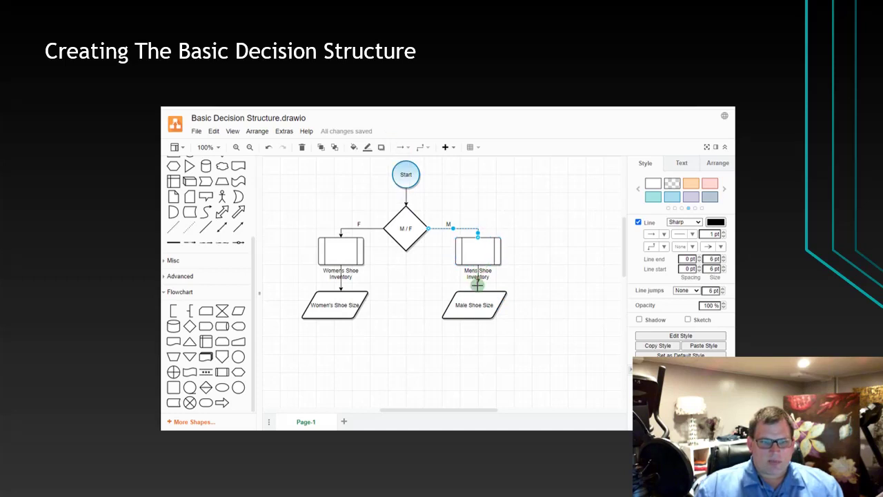
pyautogui.moveTo(477, 290); pyautogui.dragTo(493, 301)
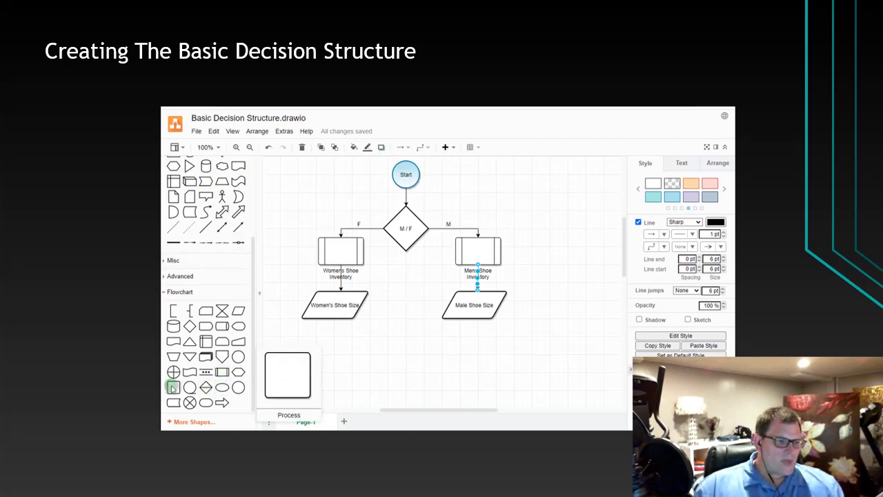
# Add a flowchart process shape below and between the two parallelograms, resize it to a wide, low box and label it Availability
pyautogui.moveTo(173, 388); pyautogui.dragTo(384, 339)
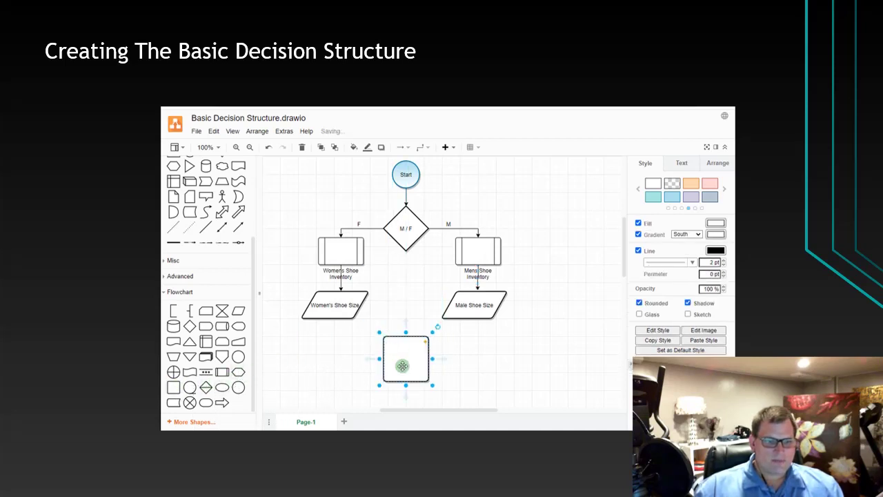
pyautogui.moveTo(406, 385); pyautogui.dragTo(437, 345)
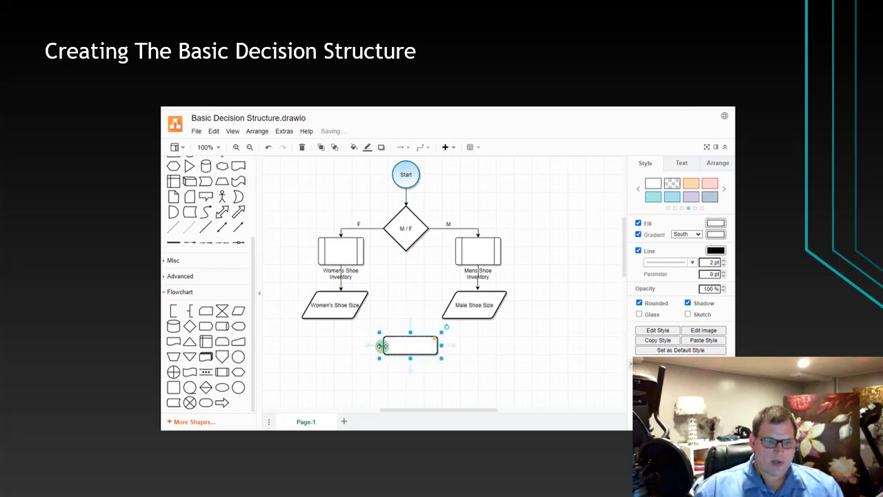
pyautogui.moveTo(380, 346); pyautogui.dragTo(365, 345)
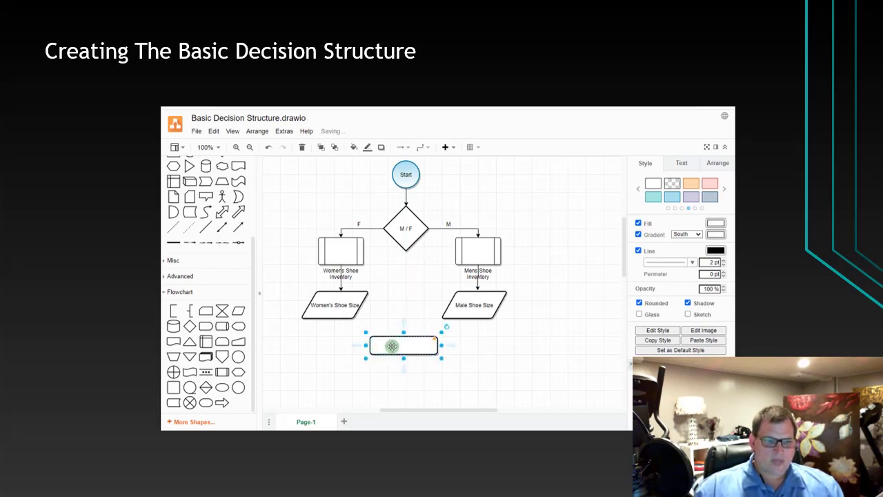
pyautogui.doubleClick(391, 346)
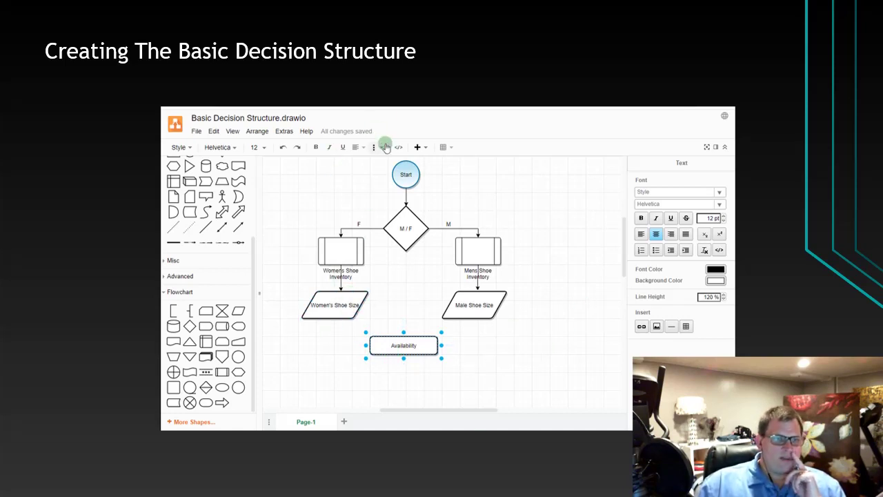
pyautogui.click(425, 373)
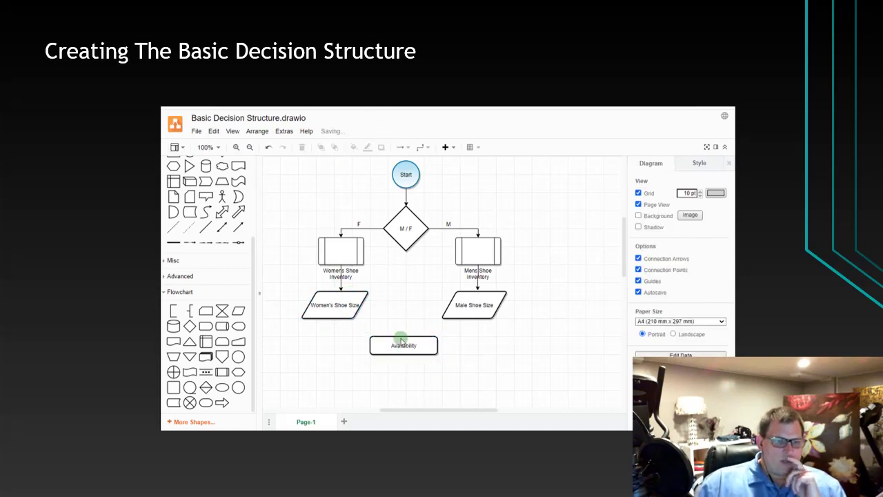
# Try to start an arrow connector from the Women's Shoe Size parallelogram
pyautogui.click(401, 150)
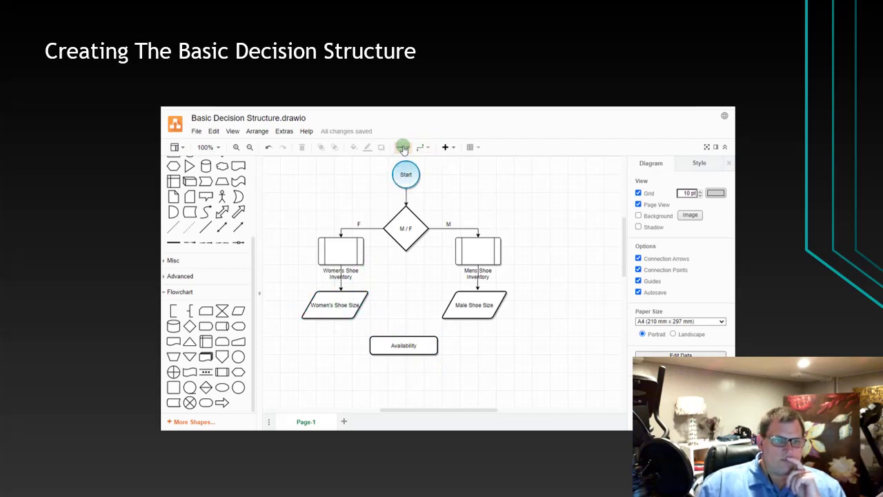
pyautogui.click(328, 318)
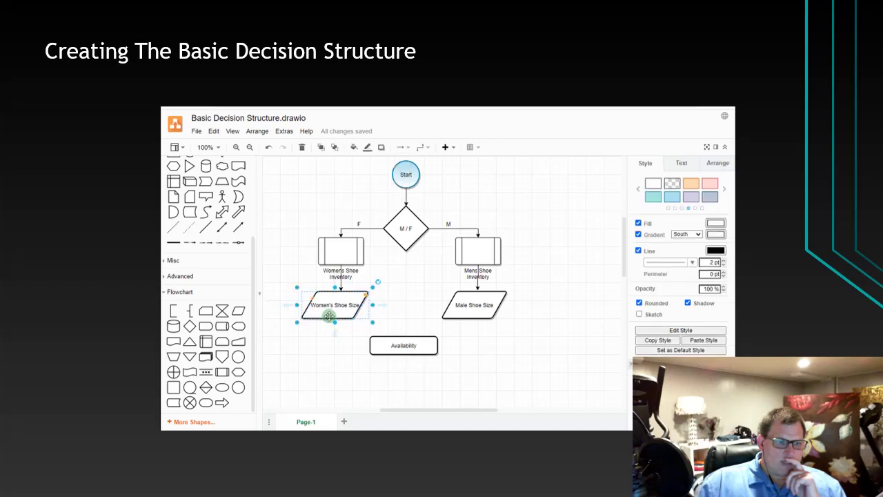
pyautogui.click(403, 147)
pyautogui.click(306, 388)
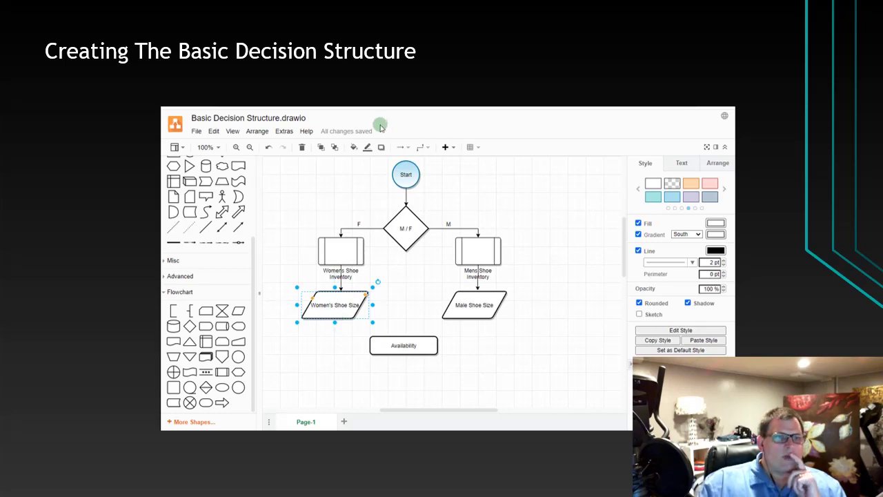
pyautogui.click(401, 147)
pyautogui.click(403, 149)
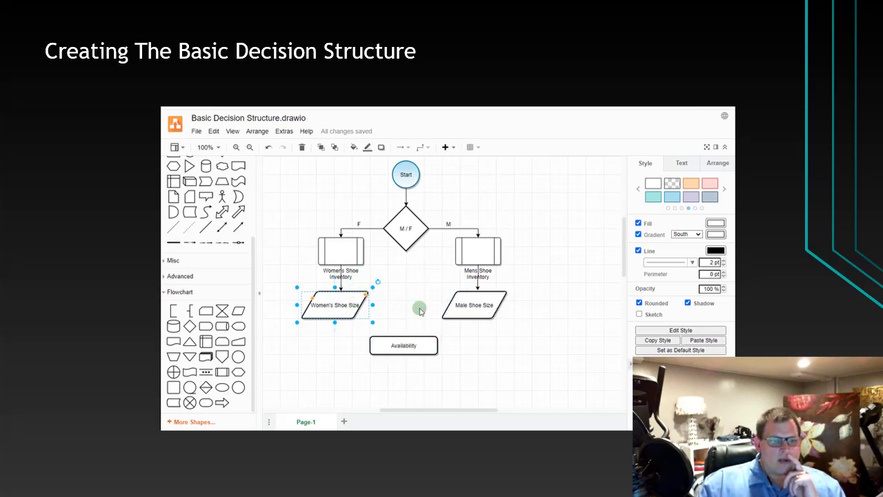
pyautogui.click(473, 306)
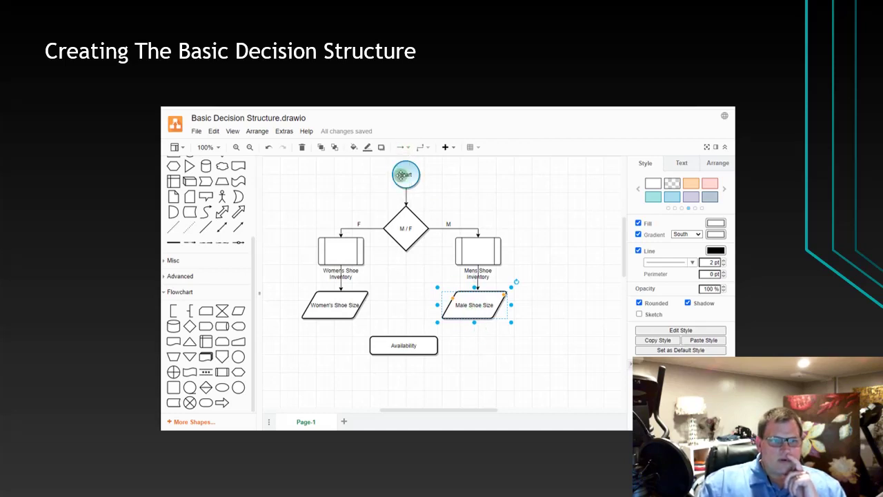
pyautogui.click(407, 339)
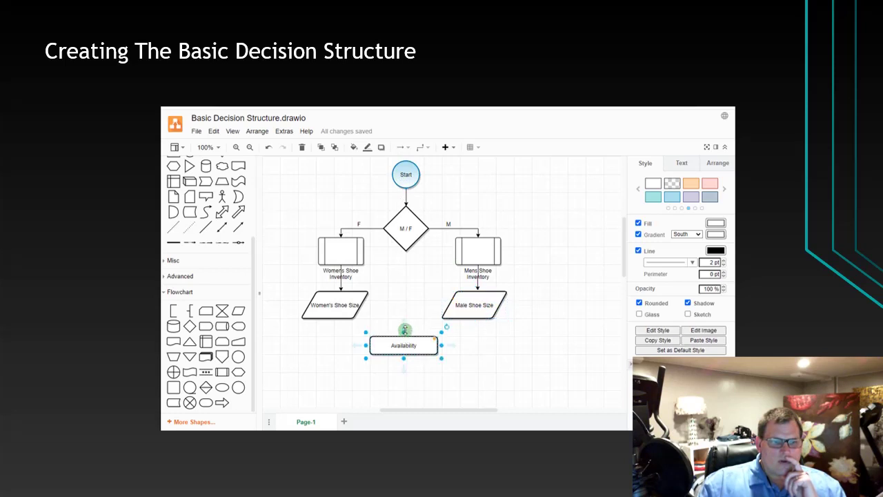
pyautogui.click(400, 147)
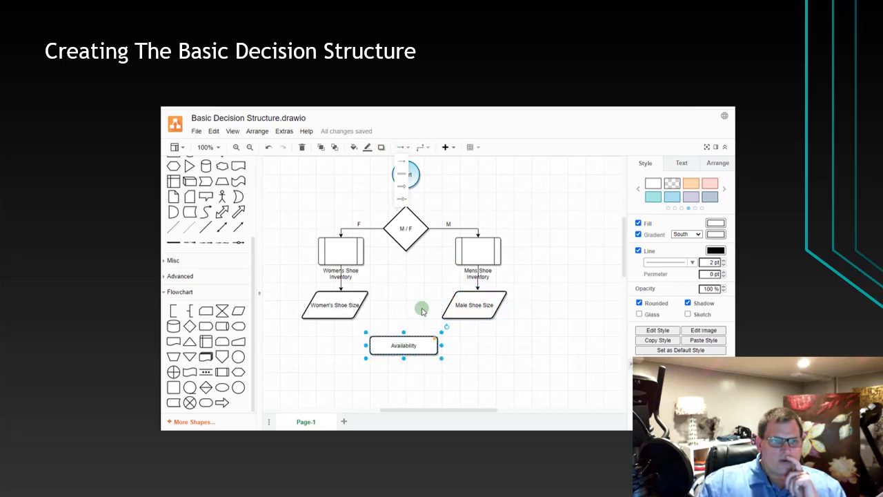
pyautogui.click(398, 161)
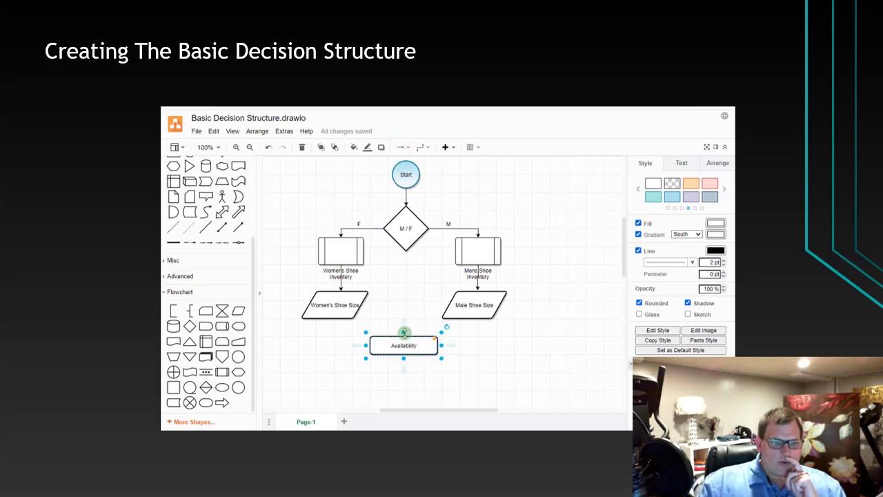
# Shorten the Availability box slightly from its upper edge and connect both shoe size parallelograms to it with arrows
pyautogui.moveTo(404, 332)
pyautogui.mouseDown()
pyautogui.moveTo(404, 315)
pyautogui.moveTo(411, 340)
pyautogui.mouseUp()
pyautogui.click(408, 330)
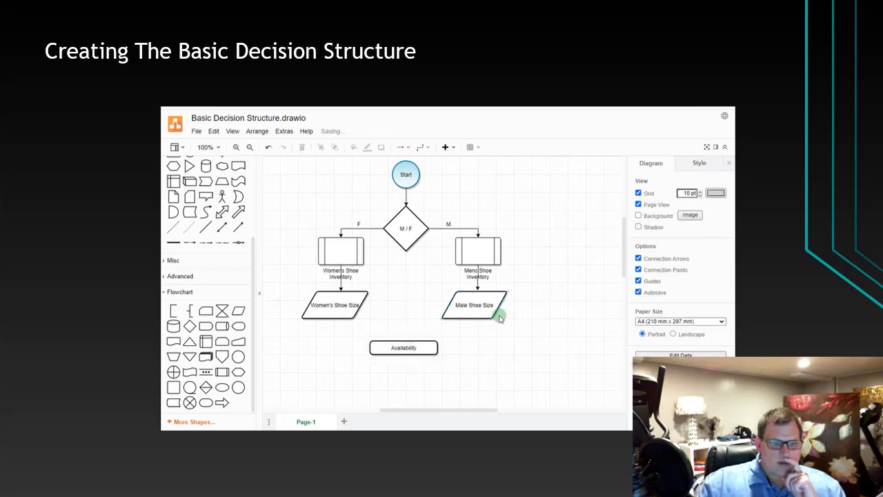
pyautogui.moveTo(475, 322); pyautogui.dragTo(404, 343)
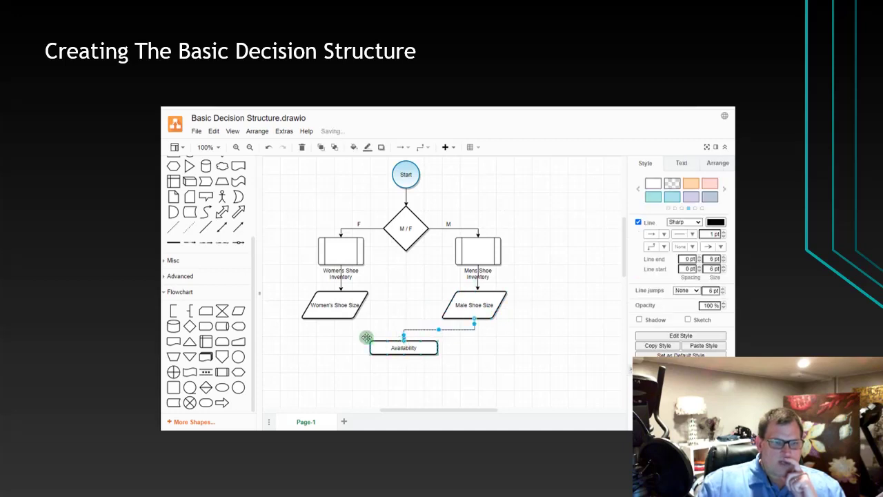
pyautogui.moveTo(321, 318); pyautogui.dragTo(402, 338)
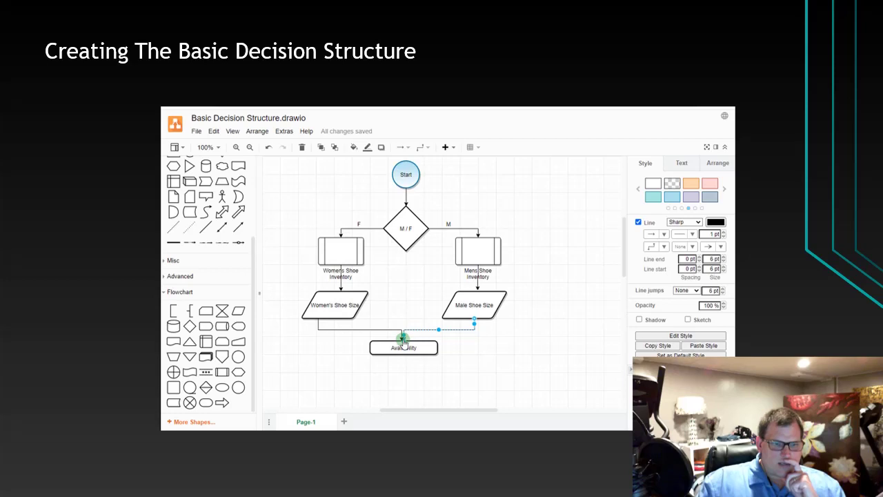
pyautogui.moveTo(402, 338); pyautogui.dragTo(403, 338)
pyautogui.click(473, 356)
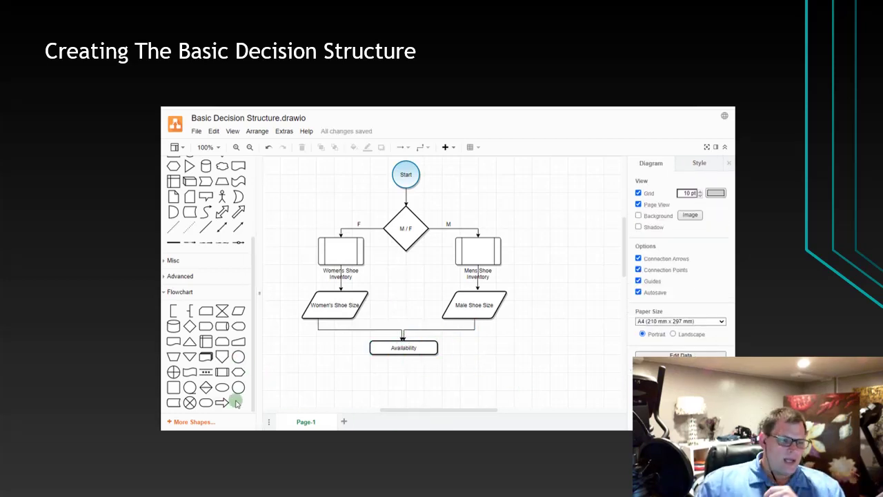
# Add a flowchart circle directly below the Availability box and connect Availability to it with an arrow
pyautogui.click(237, 387)
pyautogui.moveTo(437, 293); pyautogui.dragTo(394, 394)
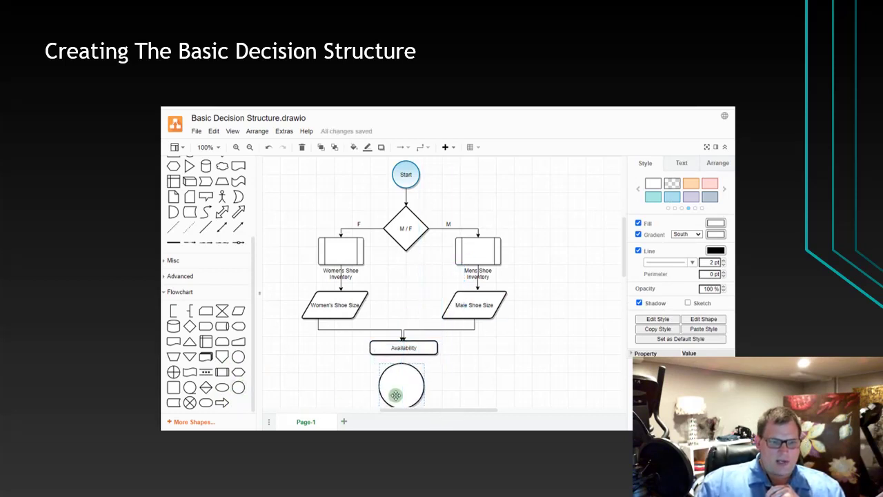
pyautogui.click(399, 147)
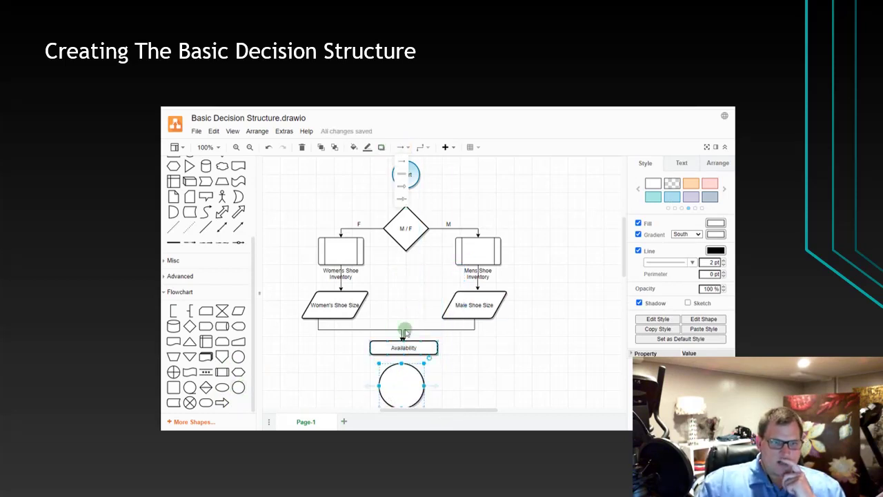
pyautogui.click(402, 160)
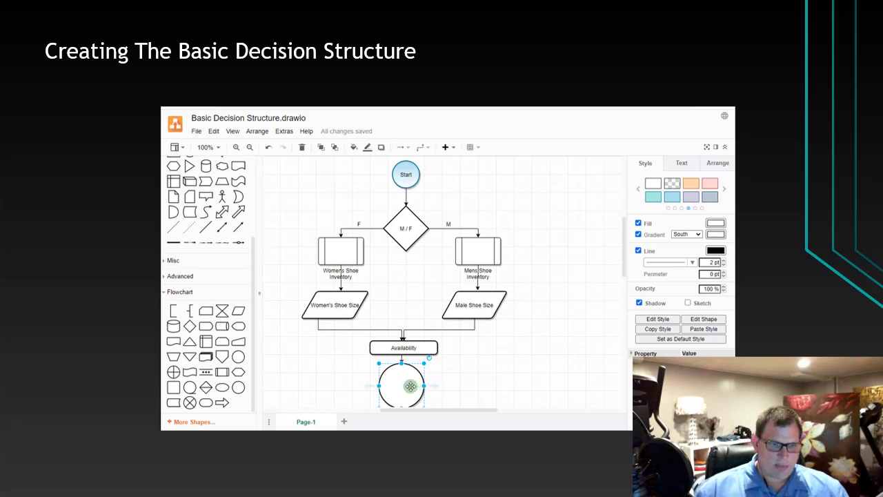
# Label the circle below Availability End and reduce its height so that it becomes a flat ellipse
pyautogui.doubleClick(411, 387)
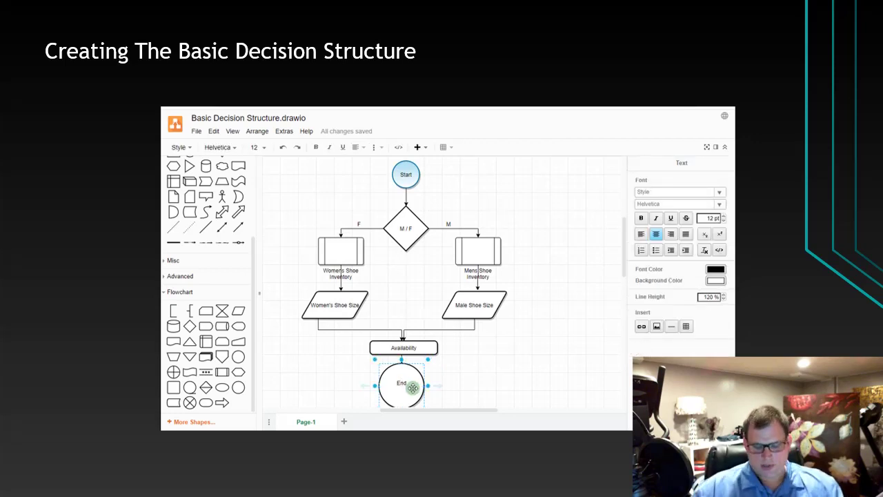
pyautogui.click(518, 367)
pyautogui.scroll(-1, 518, 366)
pyautogui.click(396, 355)
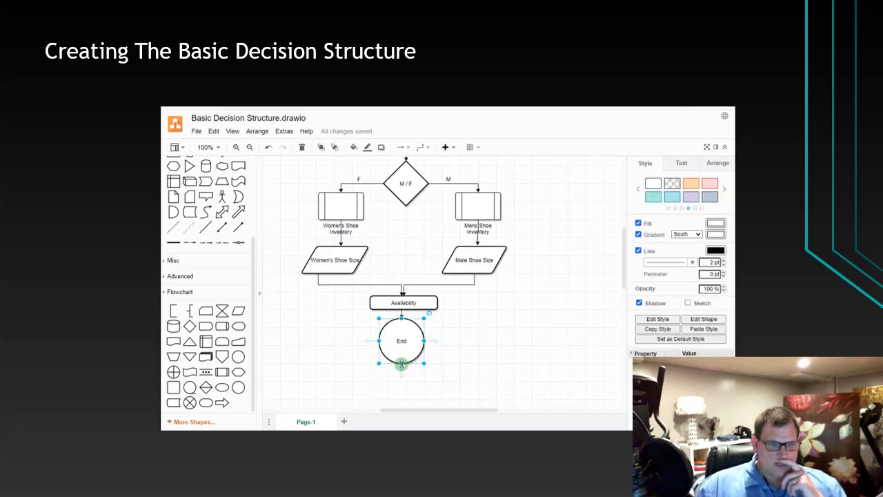
pyautogui.moveTo(401, 363); pyautogui.dragTo(401, 347)
pyautogui.scroll(3, 524, 365)
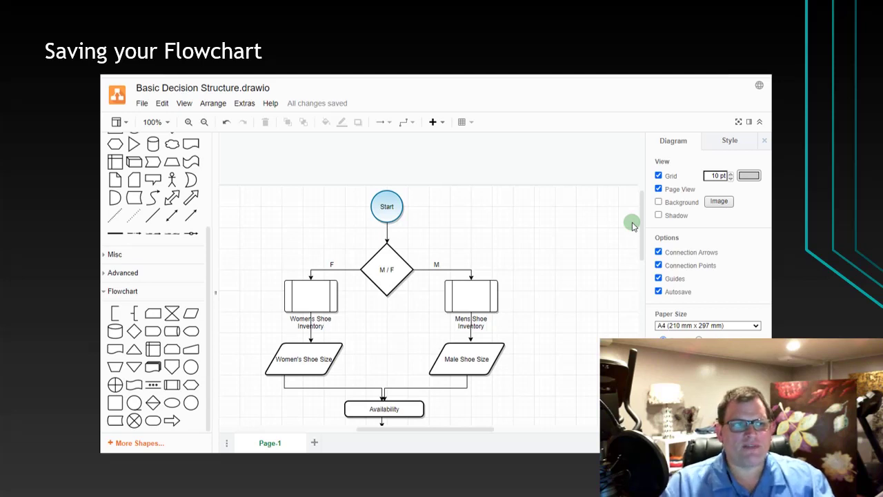
# Save the flowchart under the new name FirstChart in the Flowchart folder on the Desktop
pyautogui.click(142, 103)
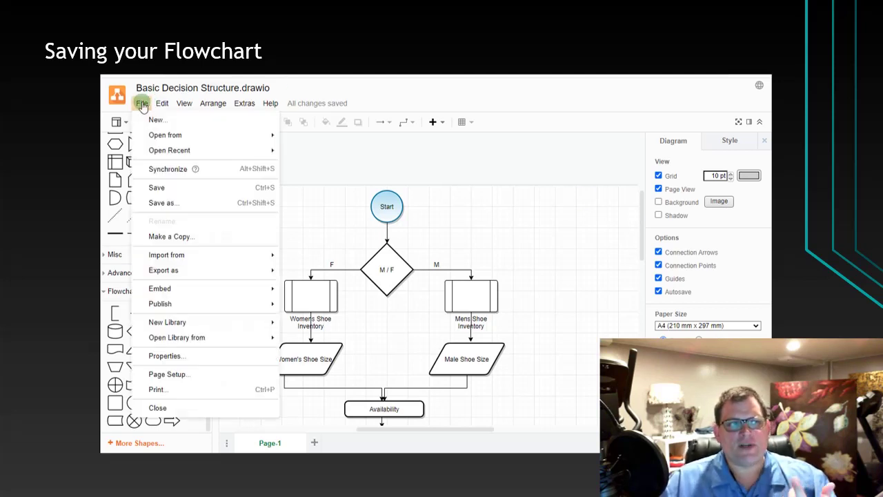
pyautogui.click(177, 202)
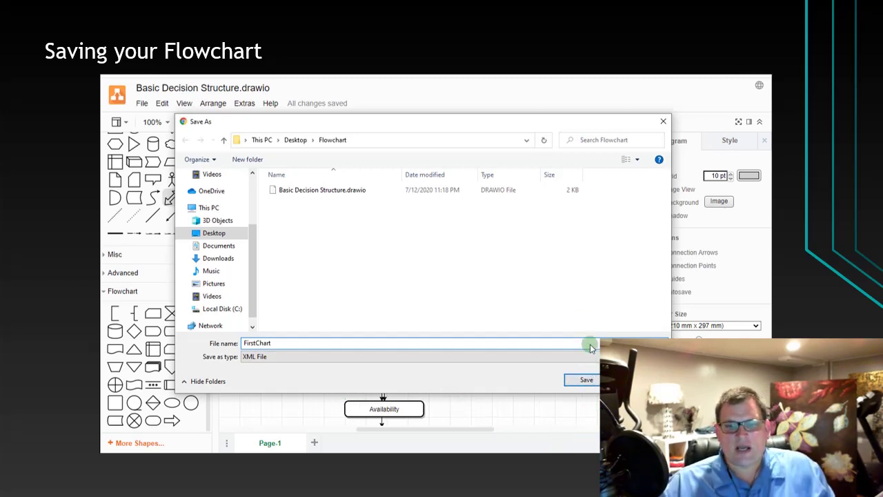
pyautogui.click(586, 380)
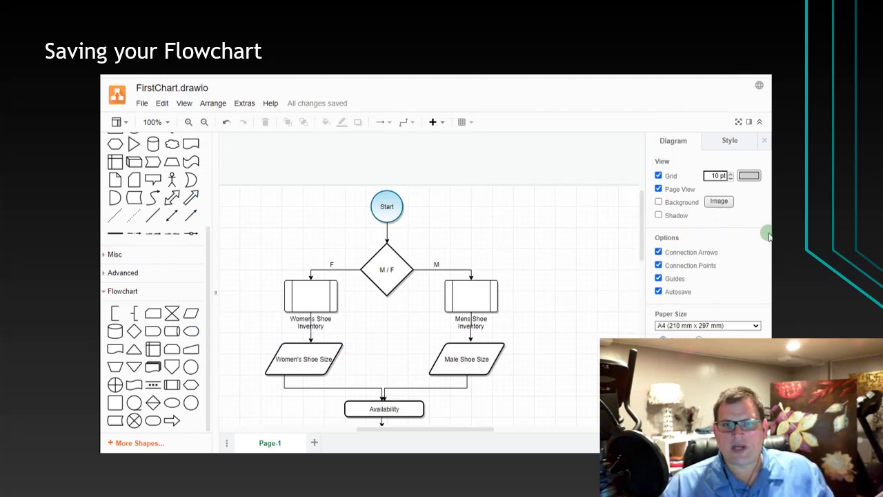
# Export the flowchart to the device as FirstChart.pdf with a transparent background, including a copy of the diagram
pyautogui.click(142, 103)
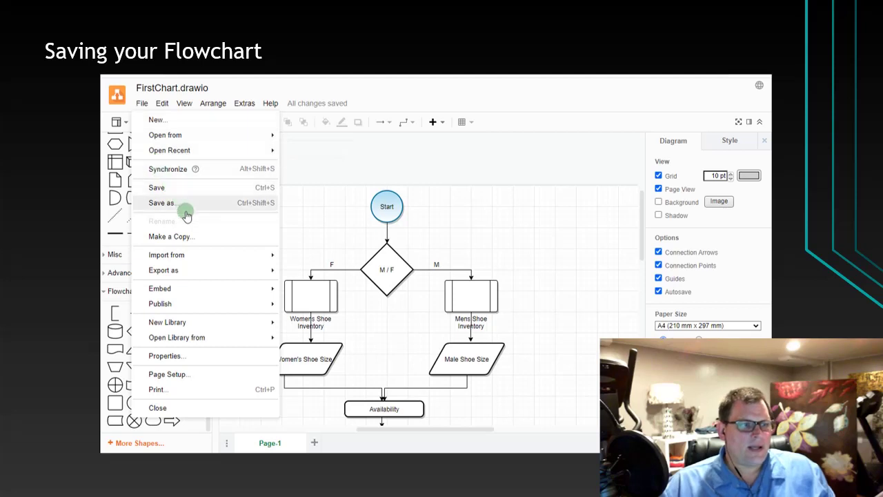
pyautogui.moveTo(197, 273)
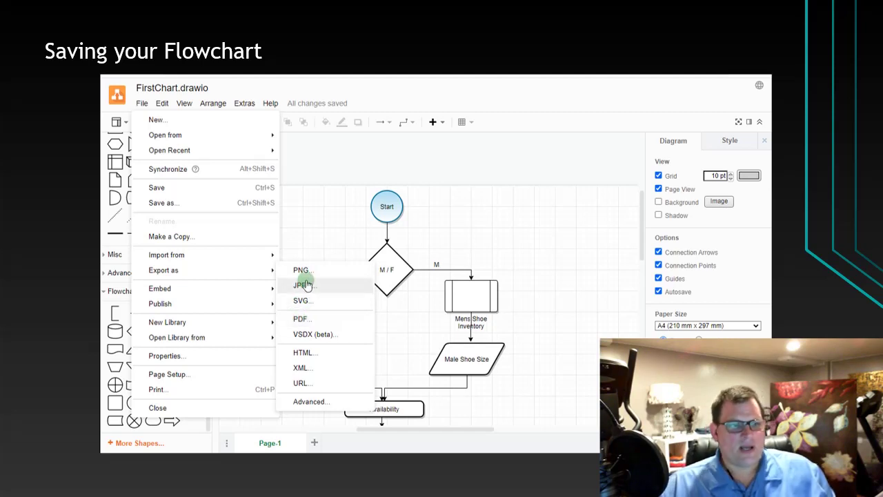
pyautogui.click(303, 319)
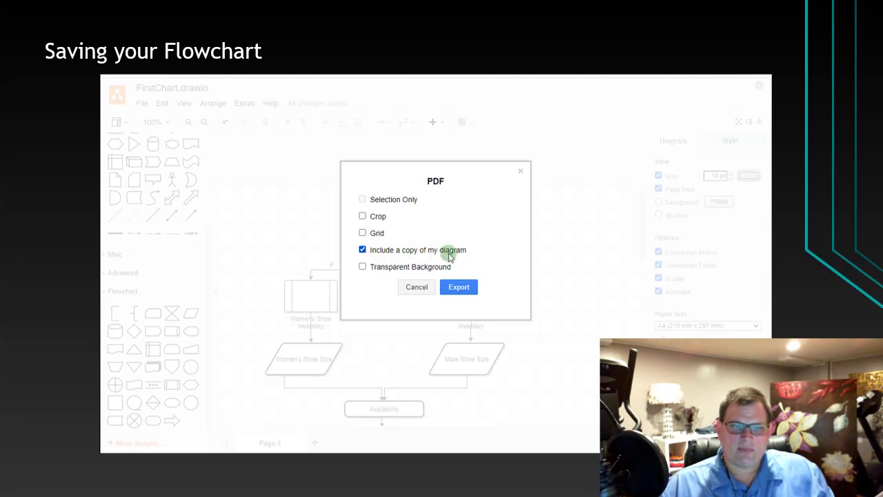
pyautogui.click(362, 266)
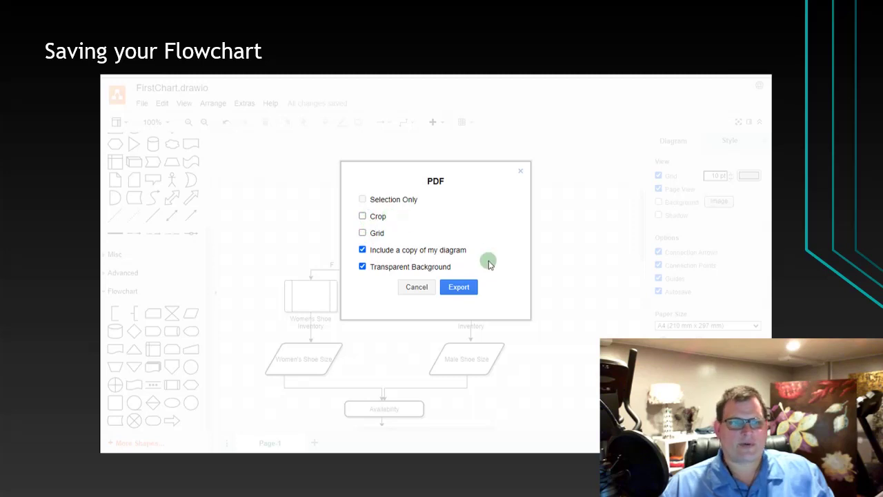
pyautogui.click(459, 289)
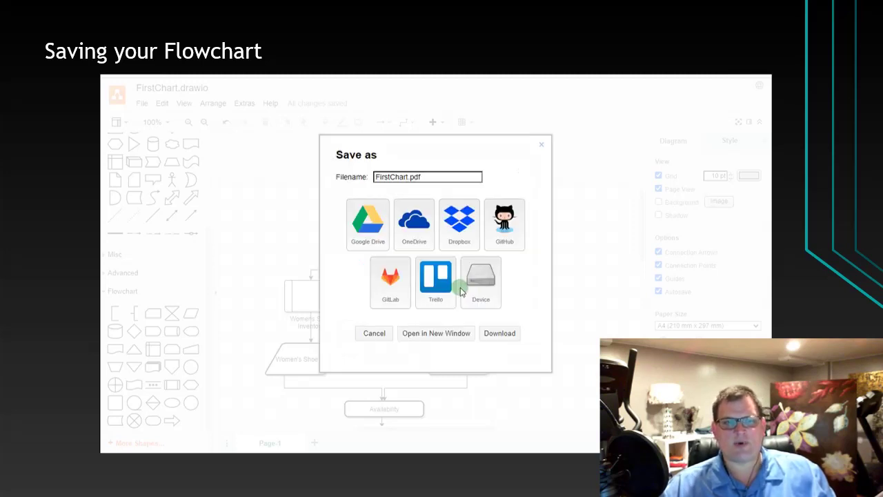
pyautogui.click(483, 280)
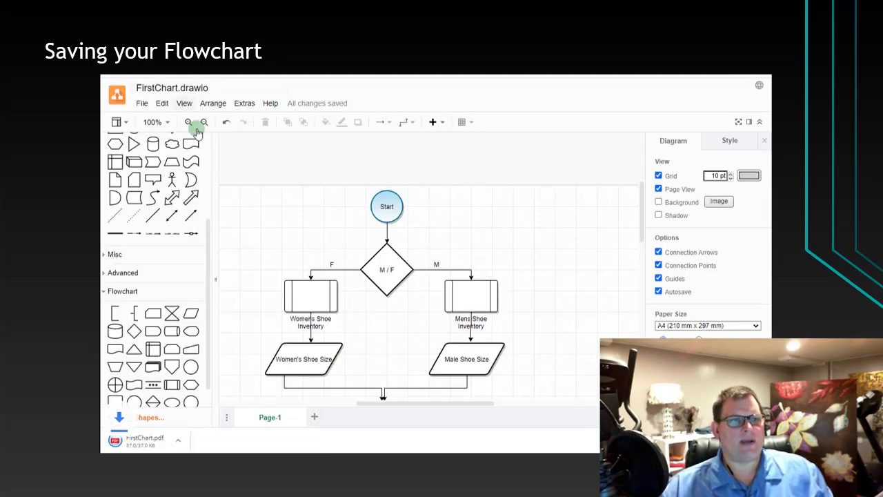
# Open the exported FirstChart.pdf and check how the complete flowchart looks on the page
pyautogui.click(150, 442)
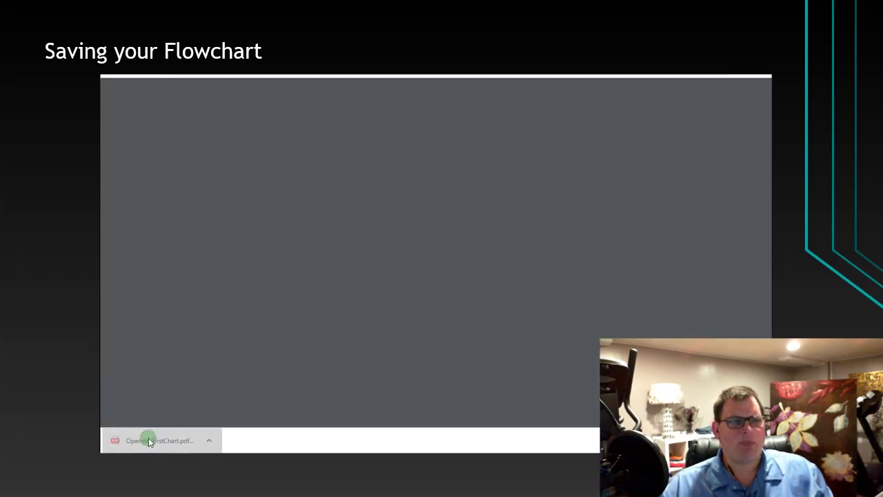
pyautogui.scroll(-4, 483, 199)
pyautogui.scroll(4, 526, 219)
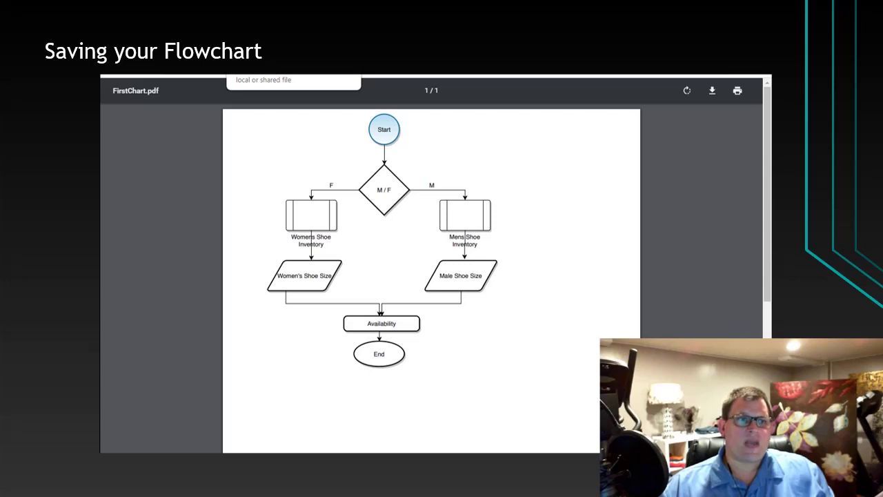
pyautogui.click(351, 75)
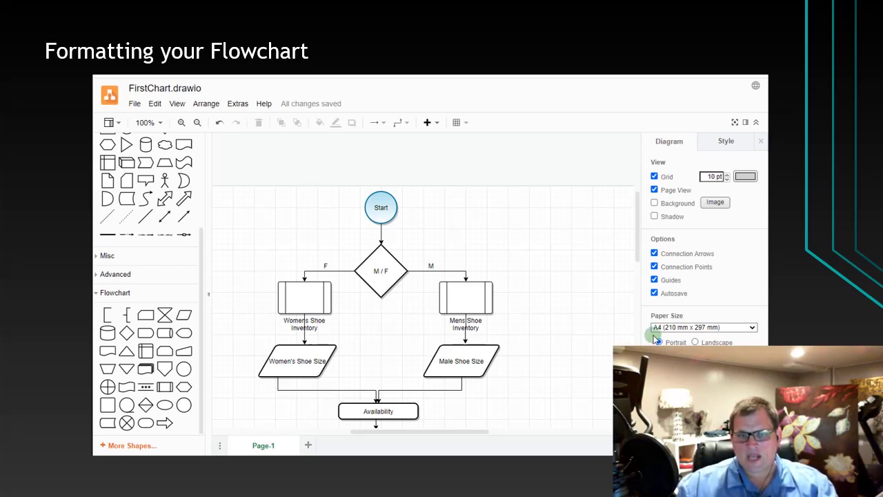
# Open the labels of Mens Shoe Inventory, Male Shoe Size and the M / F diamond for editing in turn
pyautogui.doubleClick(469, 298)
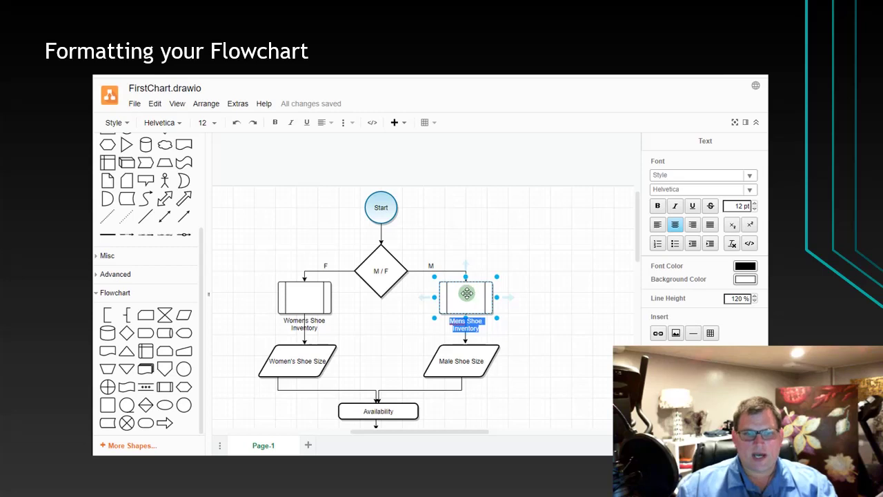
pyautogui.click(470, 298)
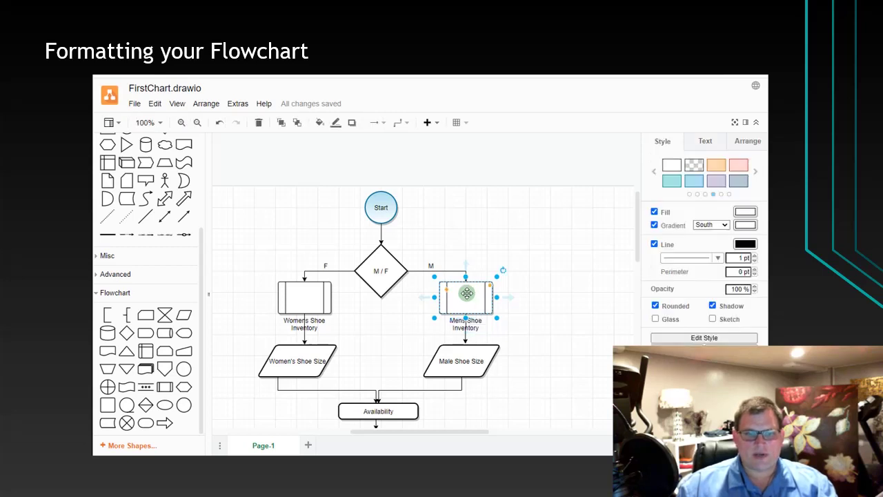
pyautogui.doubleClick(464, 357)
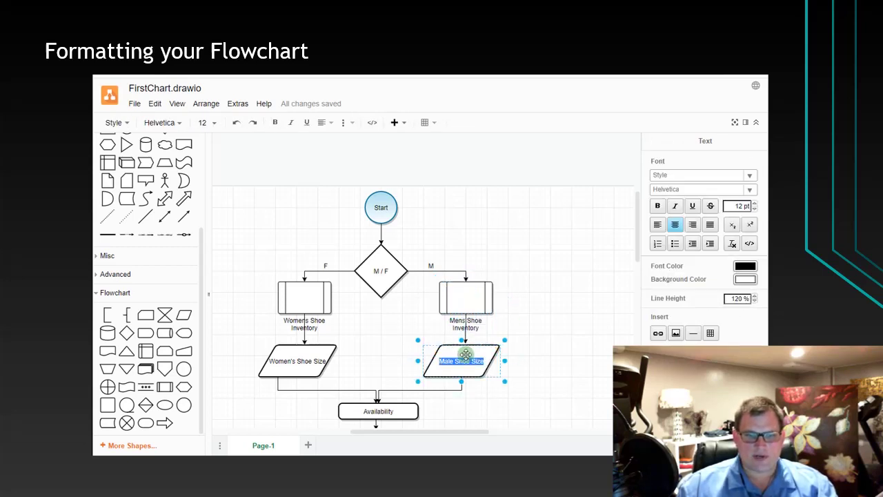
pyautogui.doubleClick(385, 270)
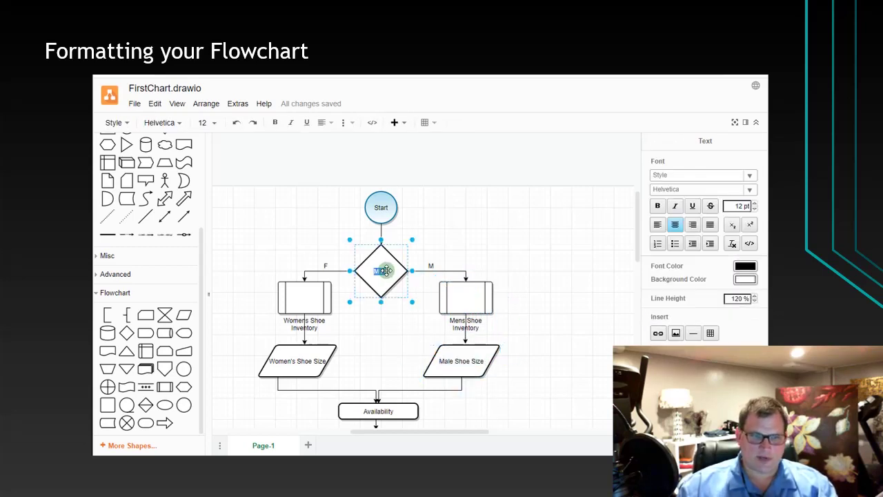
# Label the connector from the M / F diamond to Mens Shoe Inventory M and delete the separate M text above it
pyautogui.doubleClick(444, 271)
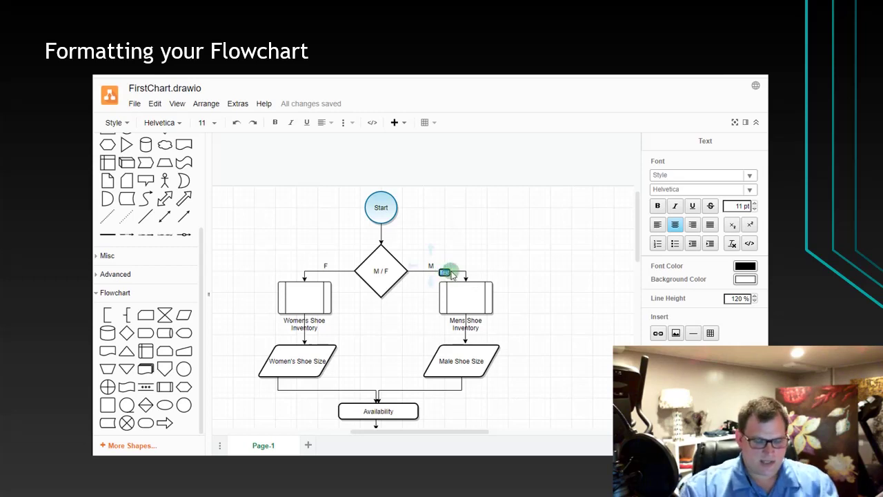
pyautogui.click(459, 251)
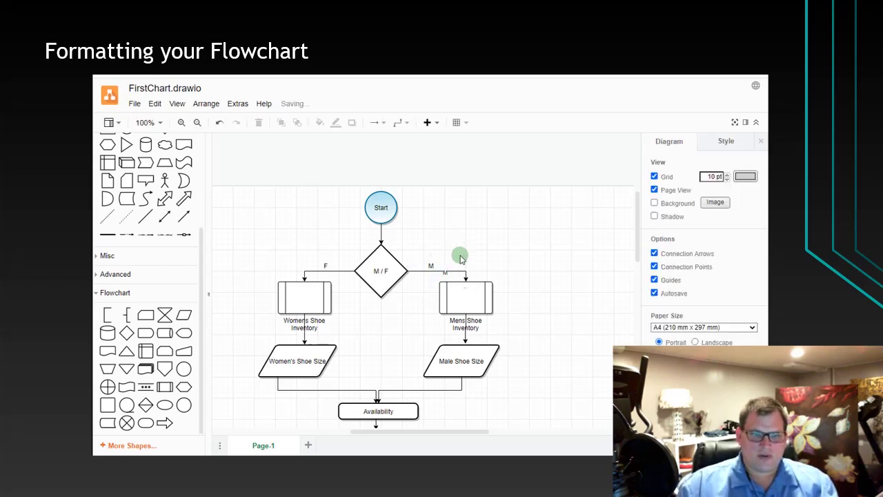
pyautogui.click(433, 266)
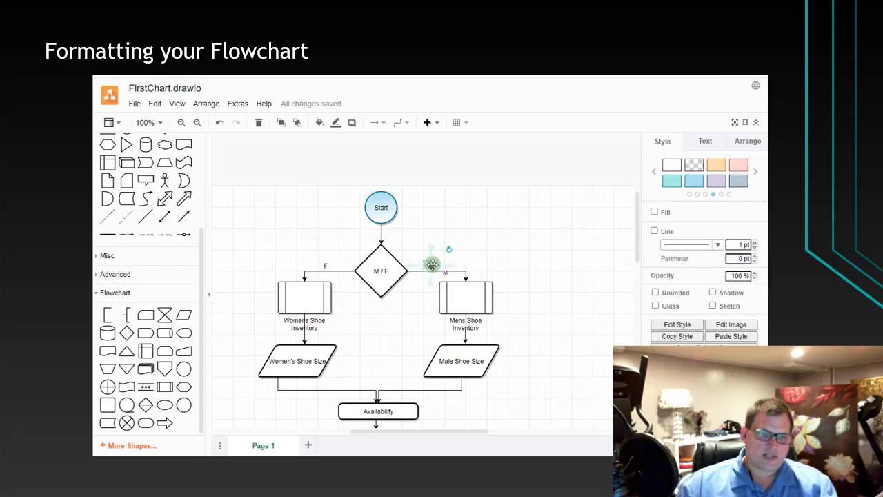
pyautogui.press('Delete')
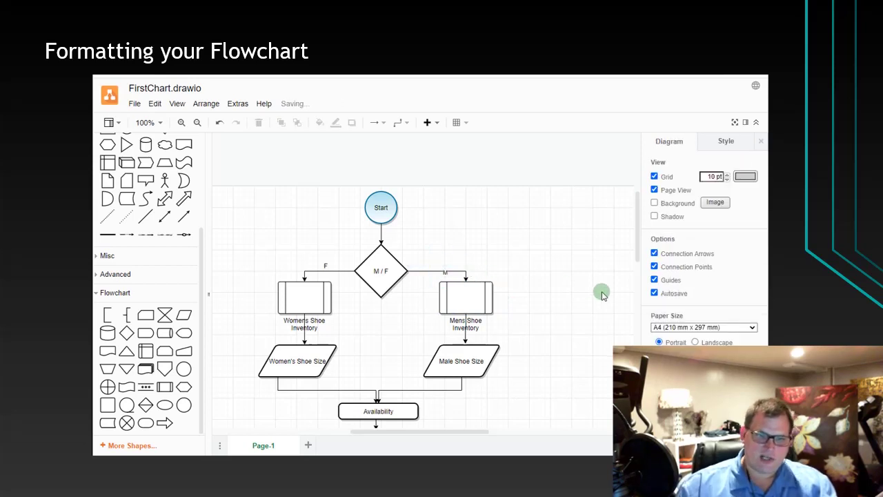
pyautogui.moveTo(464, 271)
pyautogui.mouseDown()
pyautogui.moveTo(481, 244)
pyautogui.moveTo(450, 238)
pyautogui.moveTo(459, 271)
pyautogui.mouseUp()
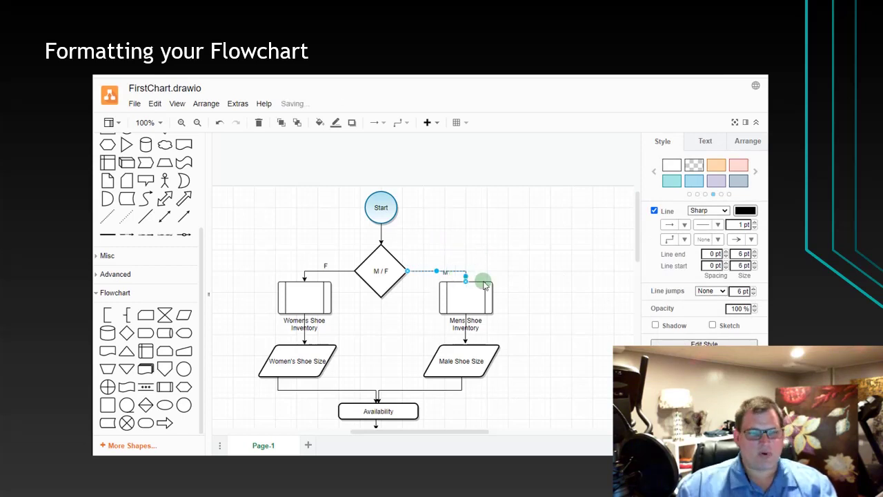
# Label the connector from the M / F diamond to Womens Shoe Inventory F and delete the separate F text above it
pyautogui.click(331, 271)
pyautogui.doubleClick(332, 272)
pyautogui.doubleClick(335, 271)
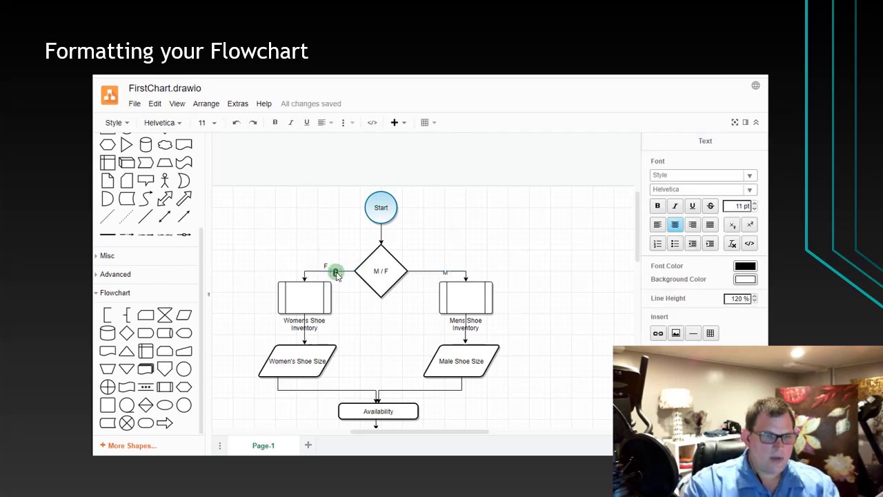
pyautogui.click(355, 262)
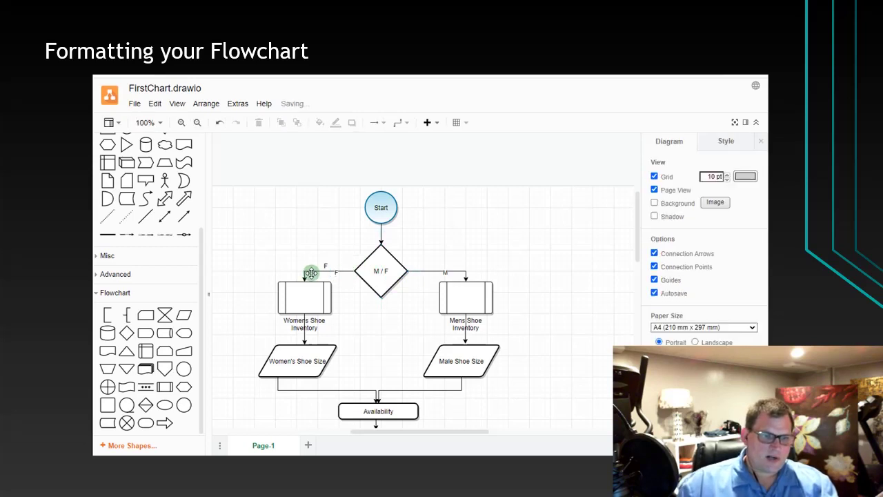
pyautogui.click(325, 266)
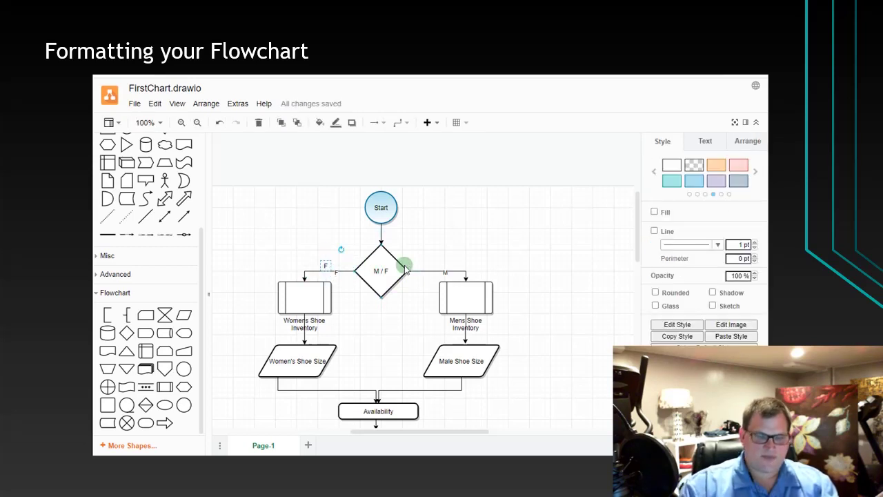
pyautogui.click(405, 269)
# Move the F label along its connector, away from the M / F diamond, to about the middle of the horizontal segment
pyautogui.click(335, 272)
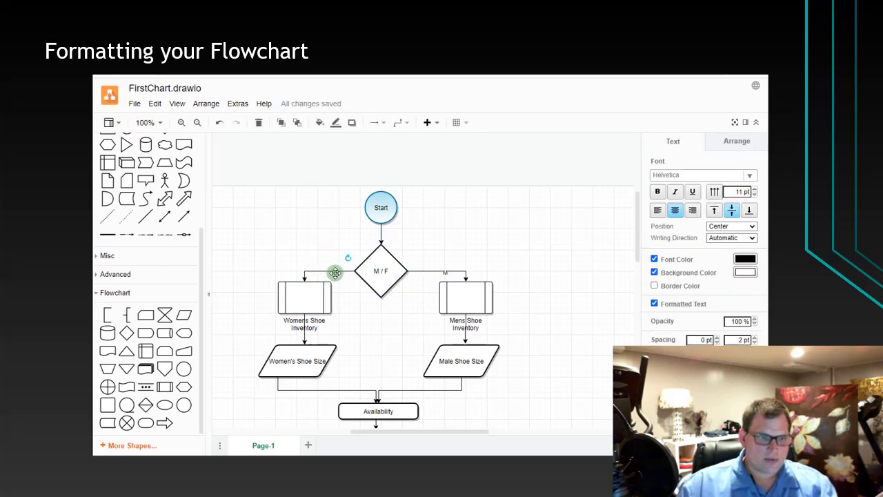
pyautogui.moveTo(334, 277); pyautogui.dragTo(336, 281)
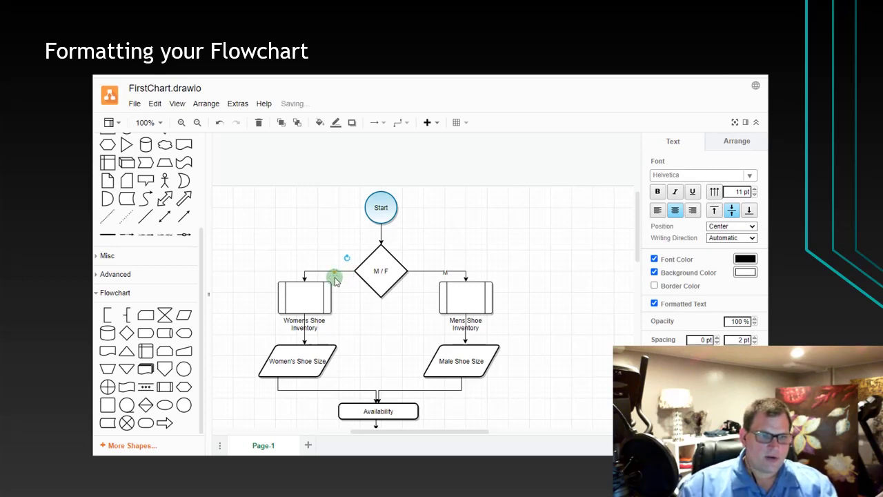
pyautogui.moveTo(336, 281); pyautogui.dragTo(320, 279)
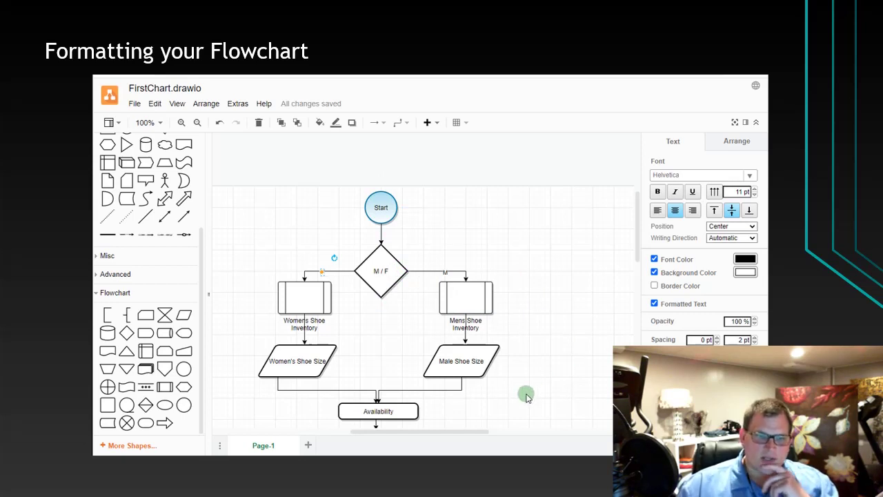
# Apply the blue-grey colour style to the Male Shoe Size shape and turn on its South gradient
pyautogui.click(483, 342)
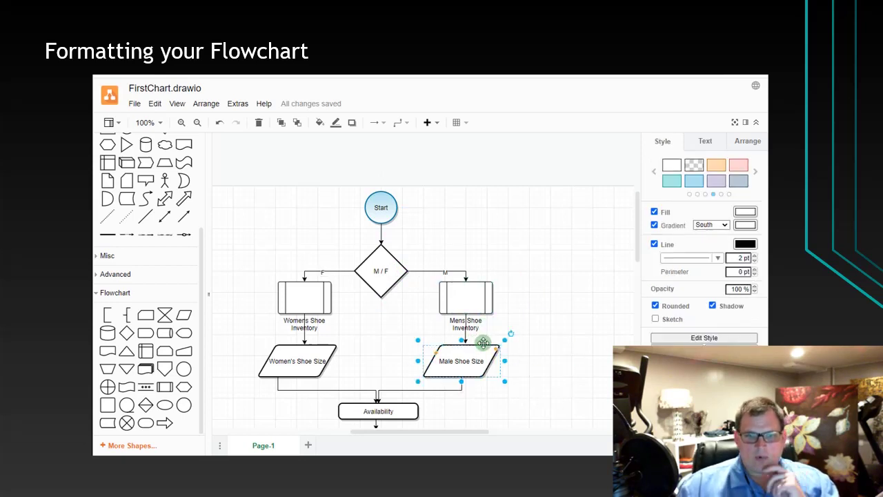
pyautogui.click(721, 181)
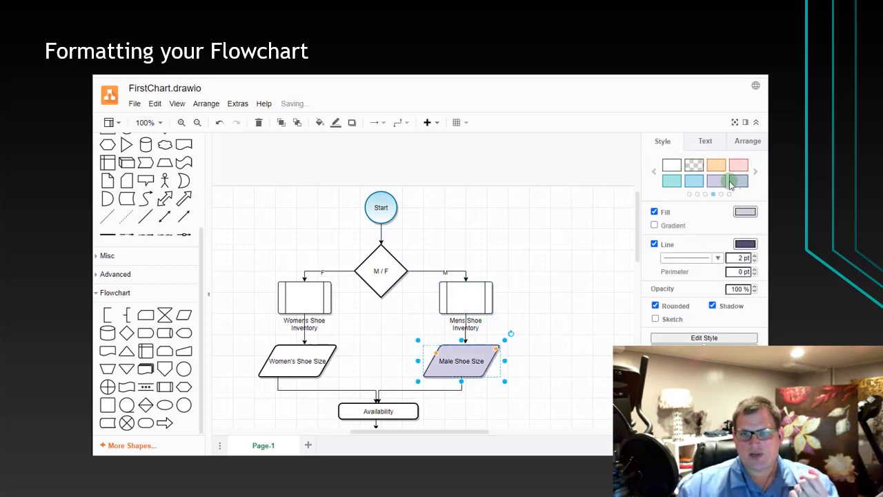
pyautogui.click(737, 181)
pyautogui.click(675, 226)
pyautogui.click(675, 226)
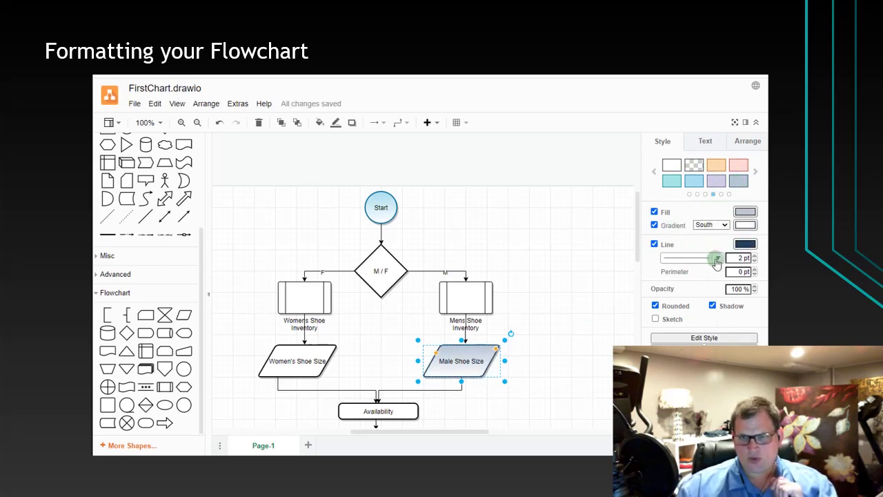
# Set the outline of the Male Shoe Size shape to 3 pt wide with a dashed line pattern
pyautogui.click(754, 255)
pyautogui.click(754, 256)
pyautogui.click(754, 255)
pyautogui.click(754, 255)
pyautogui.click(753, 255)
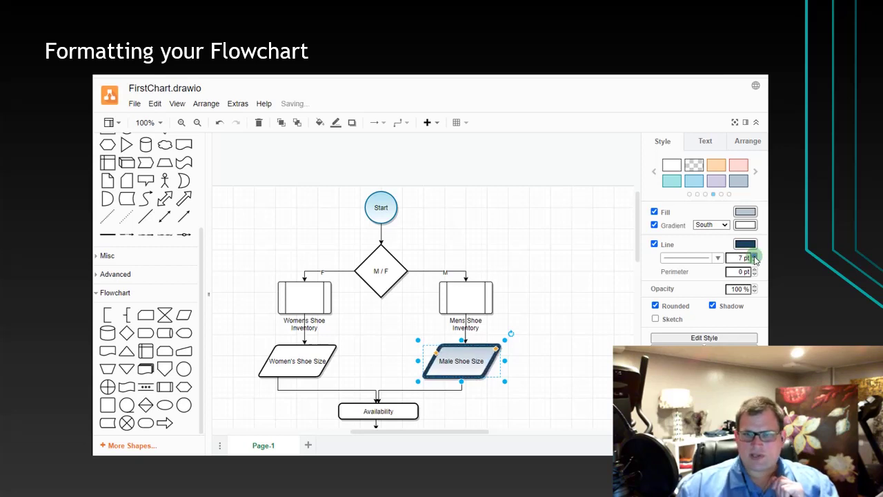
pyautogui.click(753, 260)
pyautogui.click(754, 260)
pyautogui.click(754, 260)
pyautogui.click(754, 260)
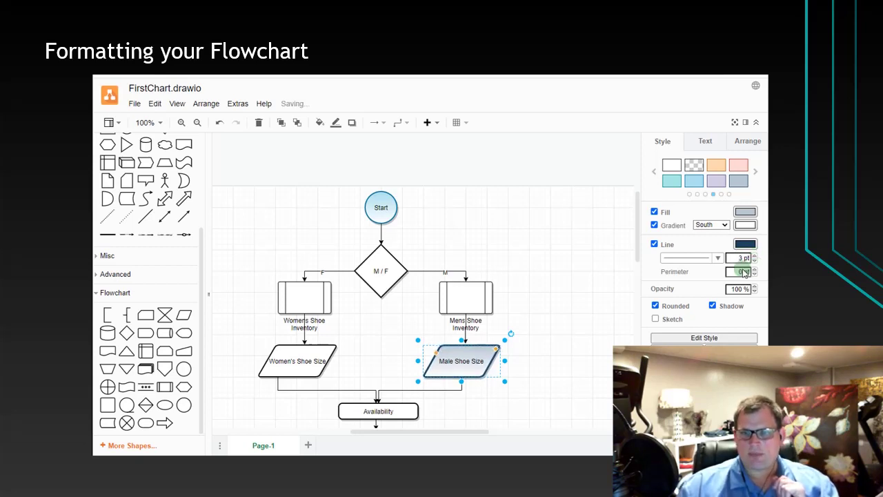
pyautogui.click(717, 258)
pyautogui.click(679, 284)
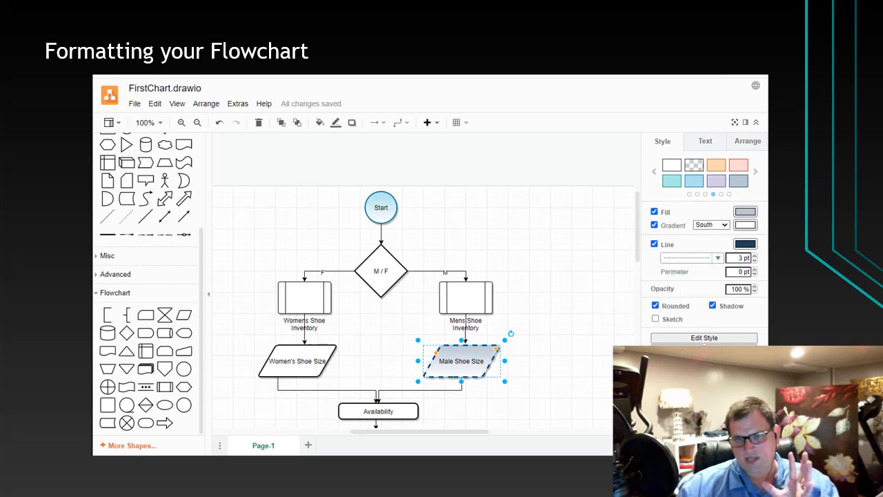
# Try flipping the Male Shoe Size shape horizontally and vertically
pyautogui.click(757, 315)
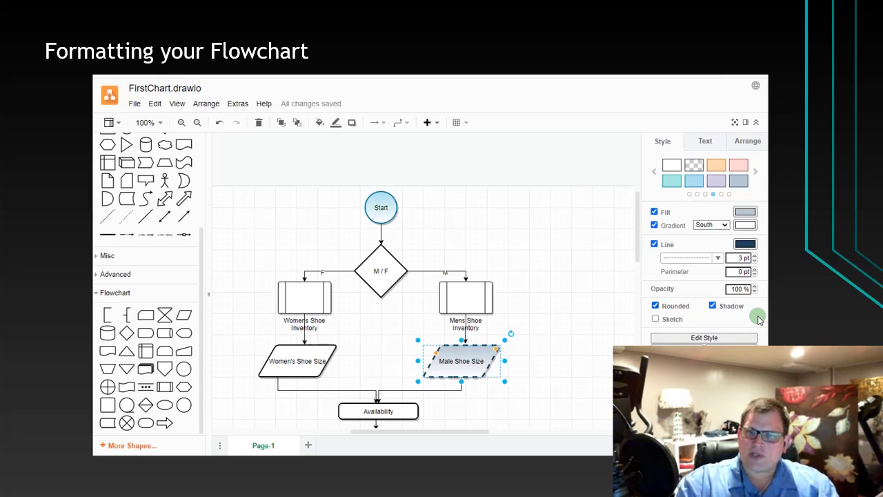
pyautogui.click(705, 141)
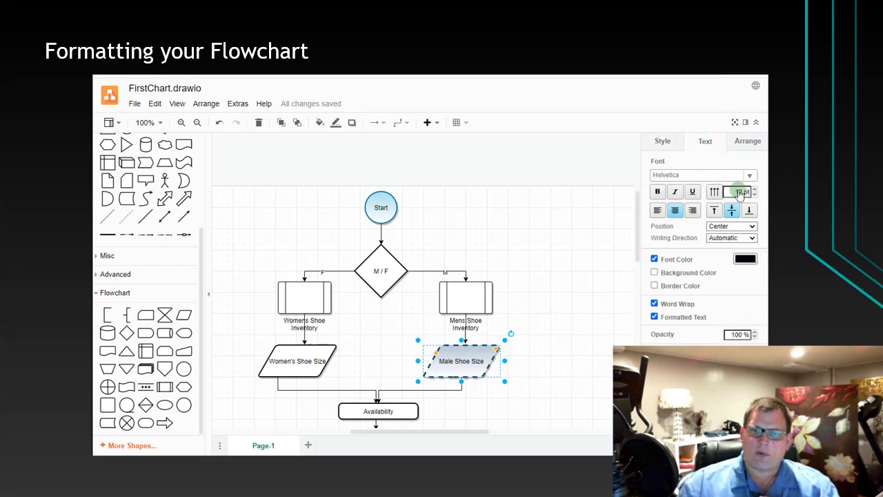
pyautogui.click(745, 142)
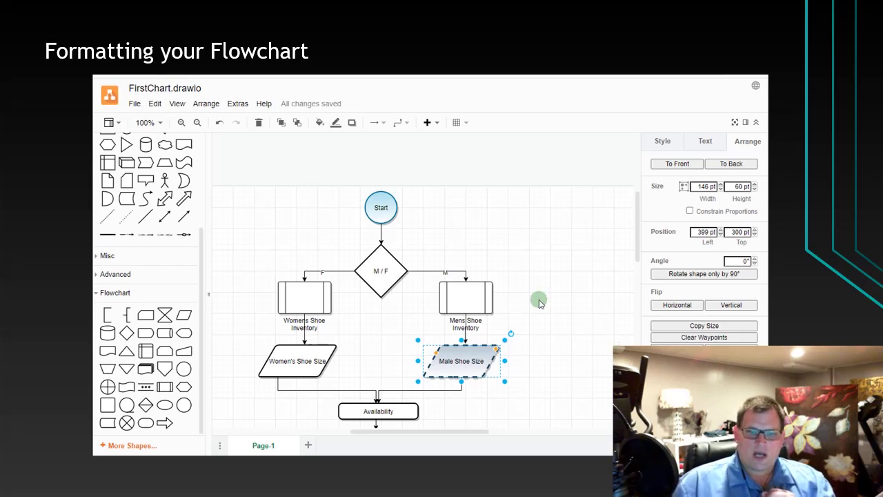
pyautogui.click(675, 306)
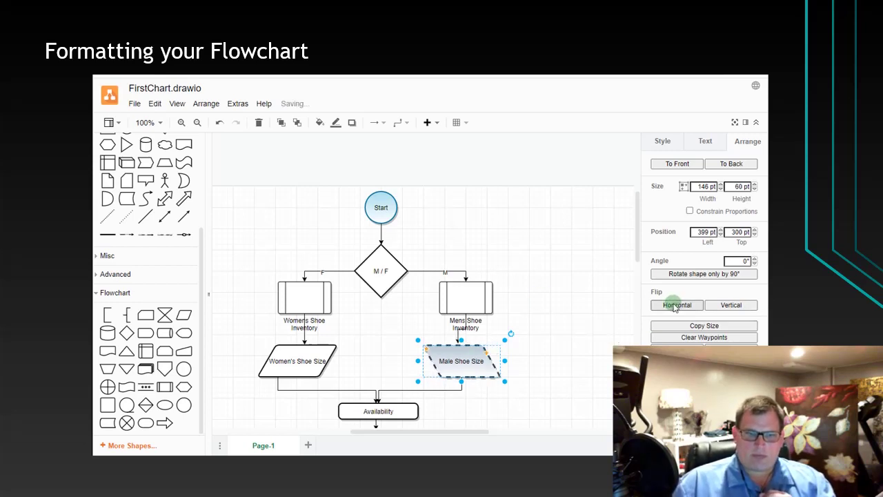
pyautogui.click(722, 305)
pyautogui.click(700, 304)
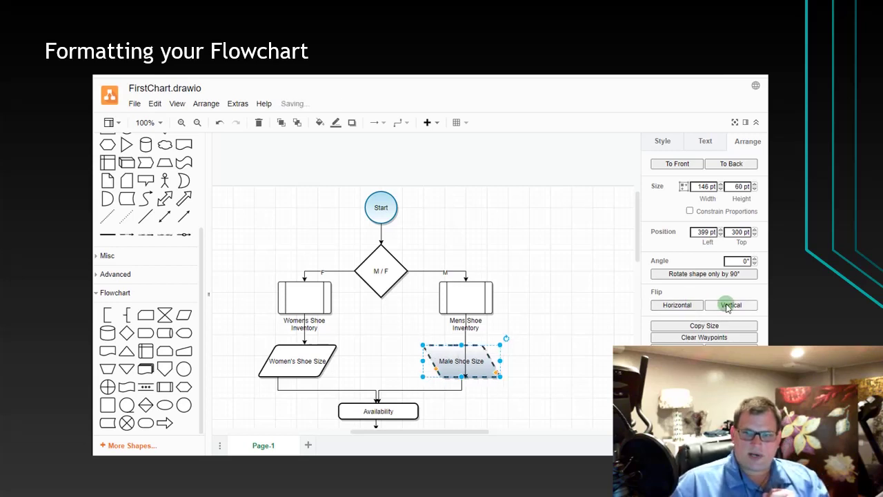
pyautogui.click(729, 305)
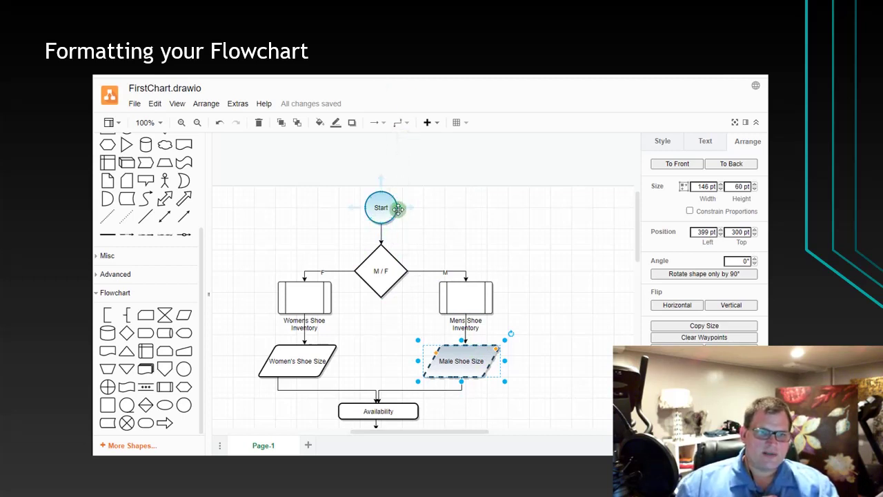
# Connect the right side of Start to the top of Mens Shoe Inventory and set the waypoint style for new connectors to isometric
pyautogui.moveTo(398, 209); pyautogui.dragTo(478, 282)
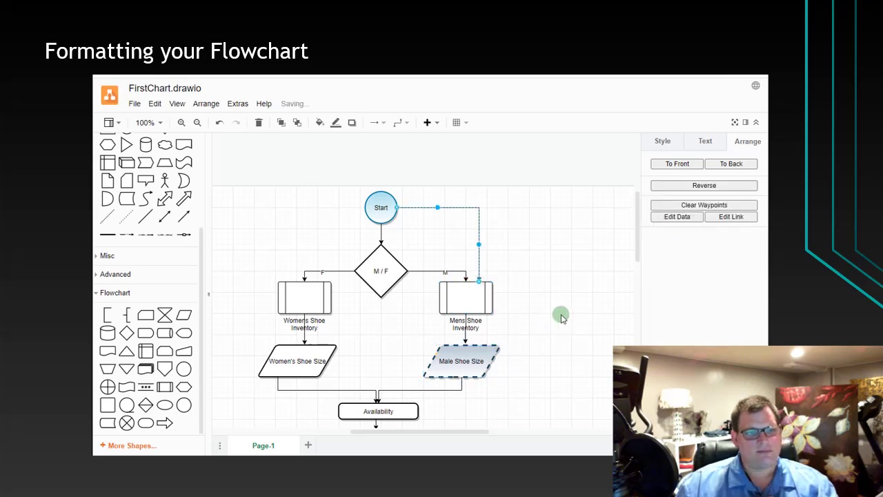
pyautogui.click(562, 264)
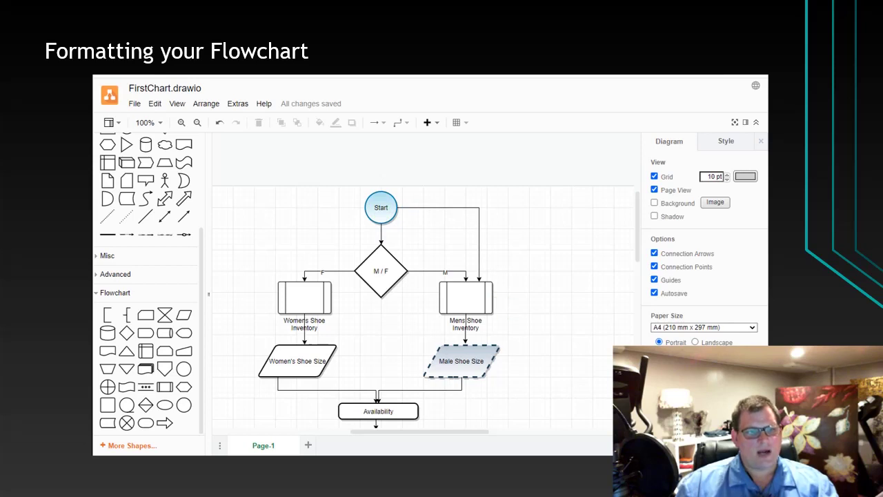
pyautogui.click(405, 124)
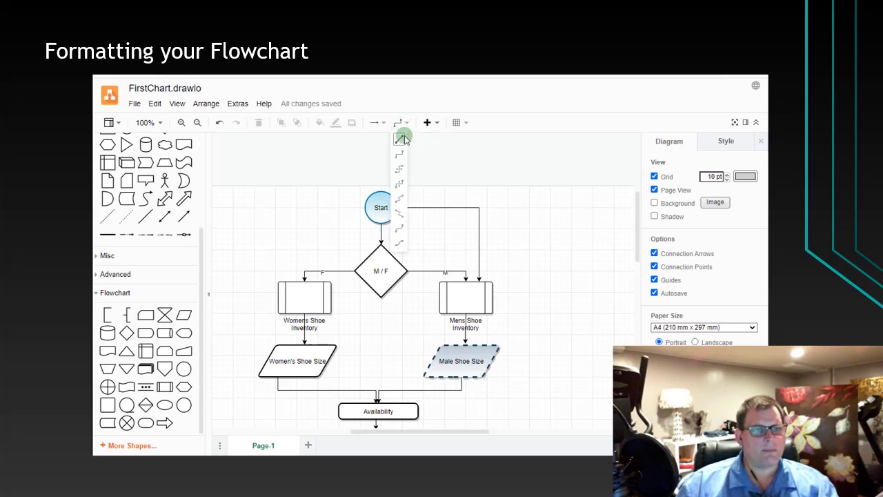
pyautogui.click(400, 200)
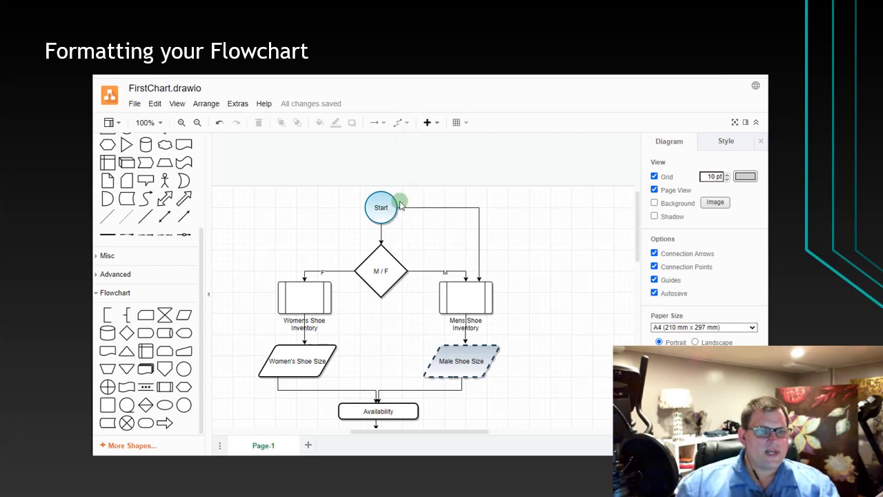
# Try a short connector running out from the left side of the Start circle
pyautogui.moveTo(362, 207)
pyautogui.mouseDown()
pyautogui.moveTo(337, 202)
pyautogui.moveTo(273, 217)
pyautogui.moveTo(228, 270)
pyautogui.moveTo(252, 302)
pyautogui.moveTo(334, 297)
pyautogui.moveTo(331, 358)
pyautogui.moveTo(320, 258)
pyautogui.moveTo(250, 255)
pyautogui.moveTo(238, 315)
pyautogui.moveTo(262, 366)
pyautogui.moveTo(283, 262)
pyautogui.moveTo(349, 201)
pyautogui.mouseUp()
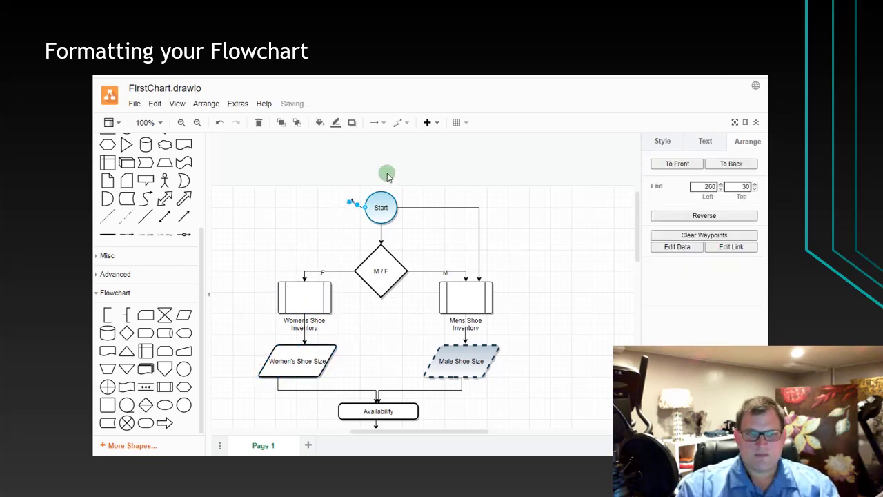
pyautogui.click(387, 177)
pyautogui.click(405, 122)
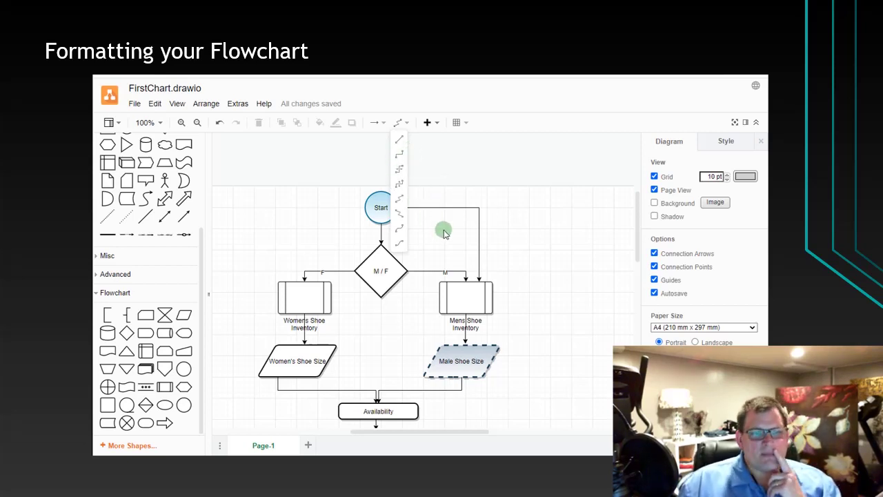
pyautogui.click(561, 311)
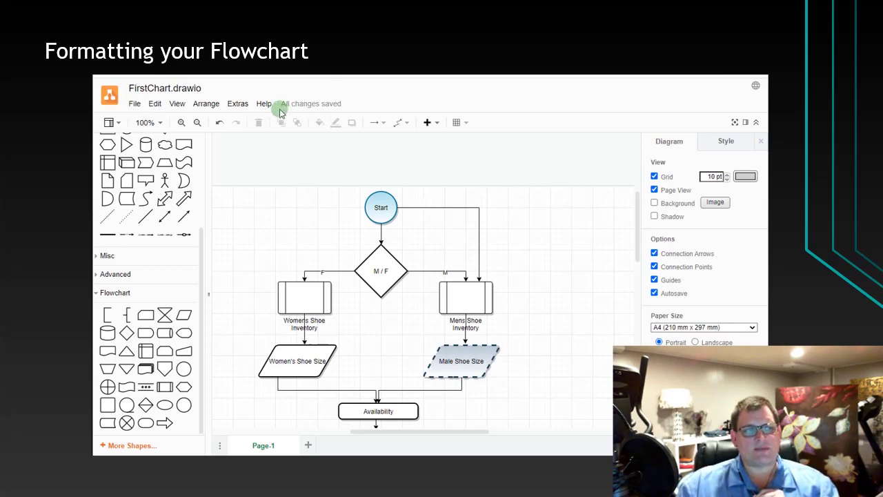
pyautogui.click(245, 109)
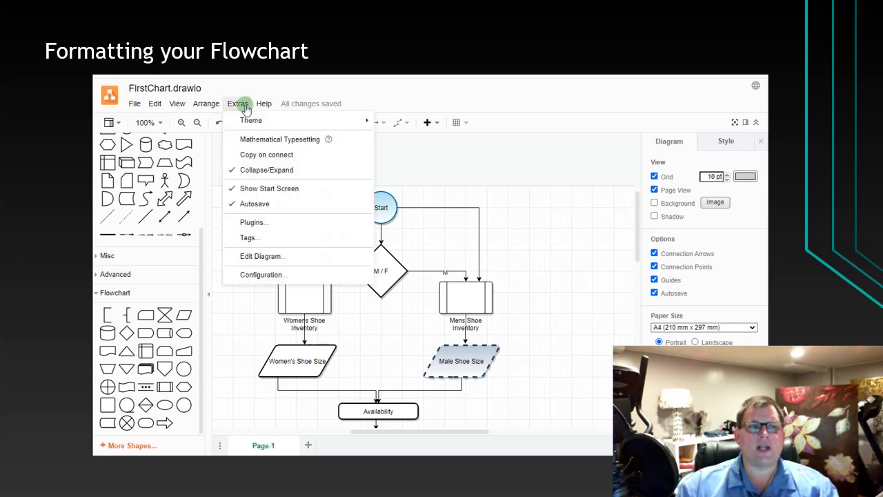
pyautogui.click(476, 94)
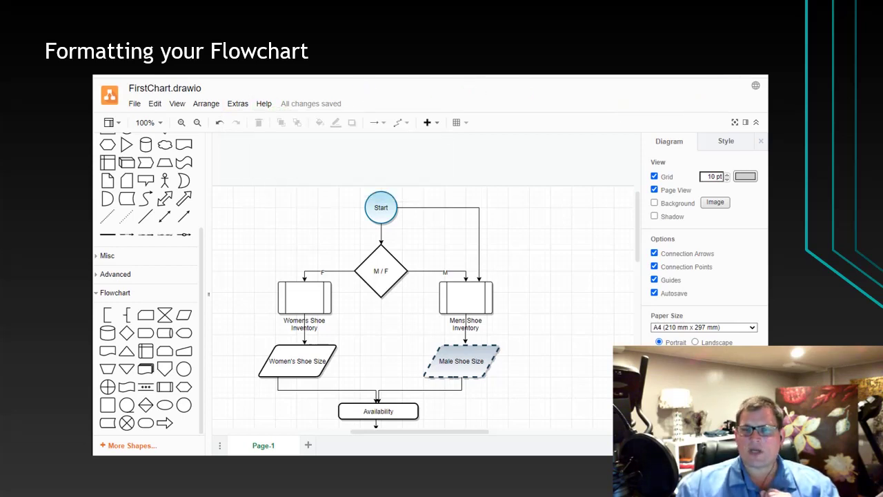
pyautogui.click(745, 89)
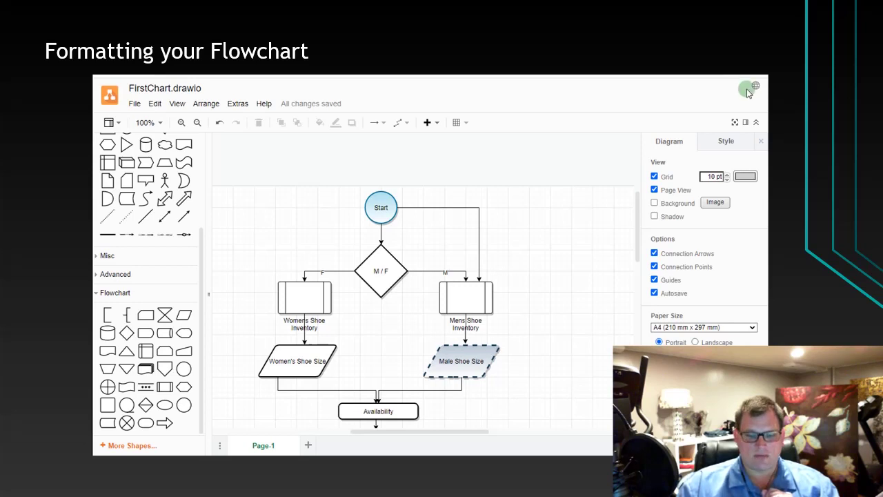